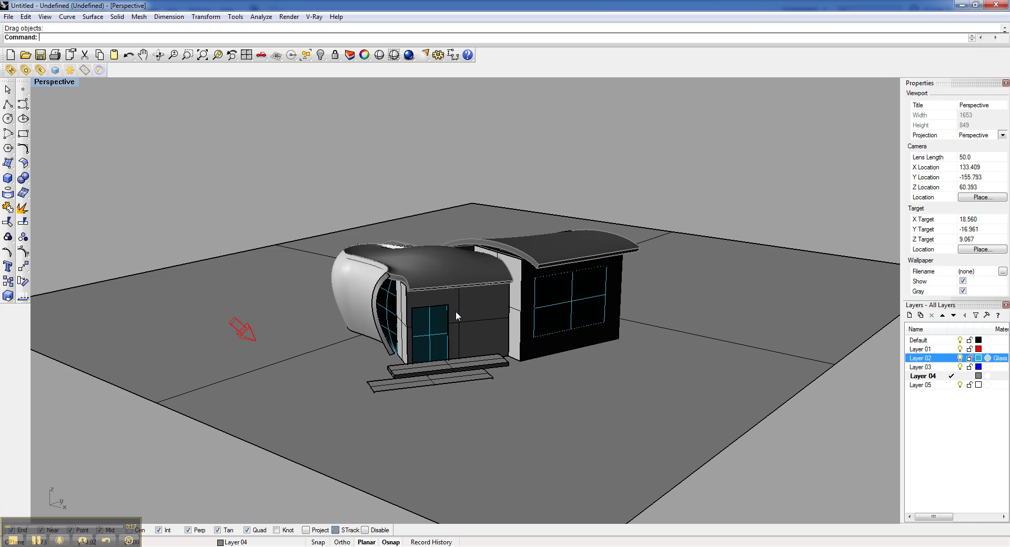
Step: Examine the house model from all sides, including its curved roofs, walls, entrance steps and glass panels
right_click_drag(456, 311, 481, 360)
scroll(478, 296, "up", 2)
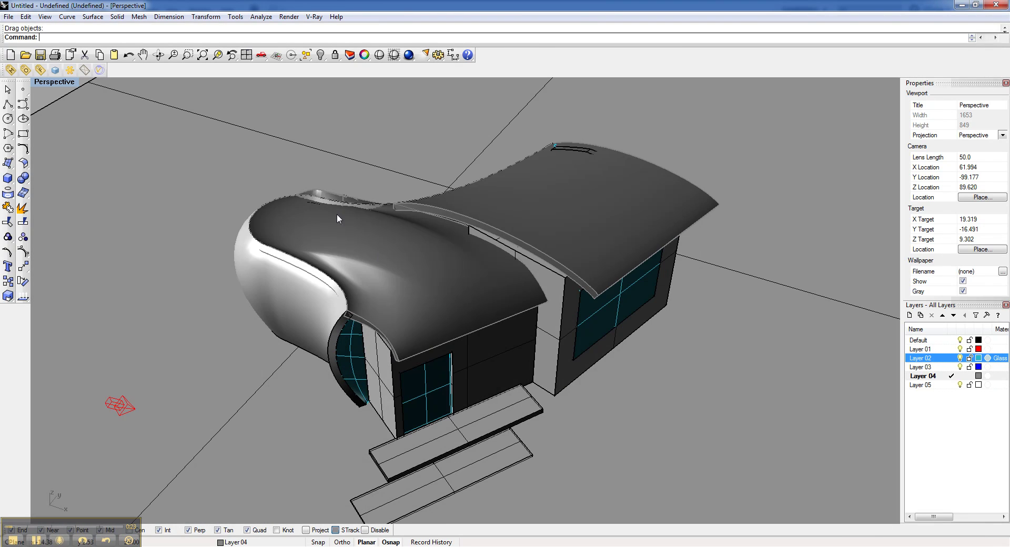
right_click_drag(336, 214, 397, 285)
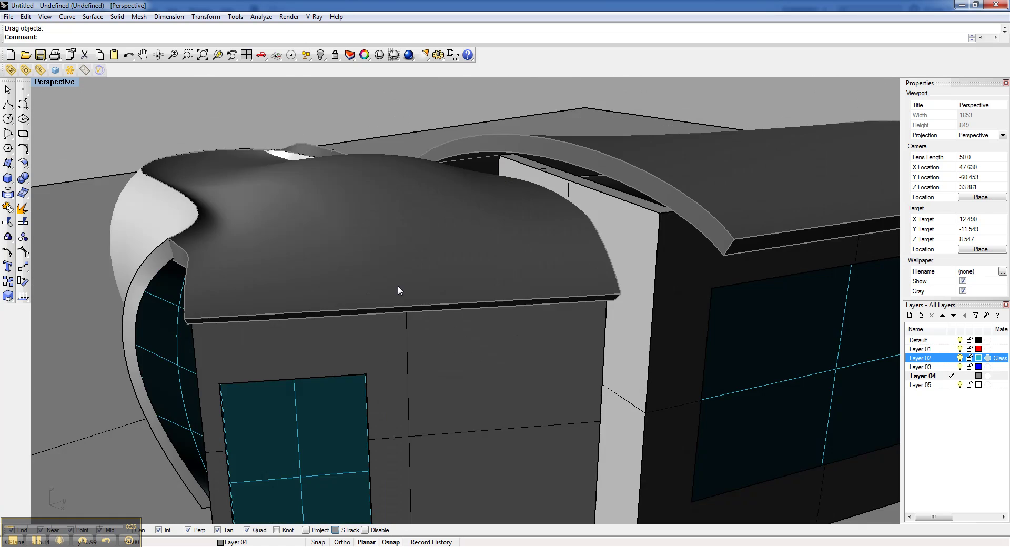
scroll(398, 285, "down", 10)
right_click_drag(494, 283, 377, 251)
left_click(439, 273)
left_click(384, 233)
left_click(476, 428)
right_click_drag(476, 428, 520, 295)
left_click(521, 295)
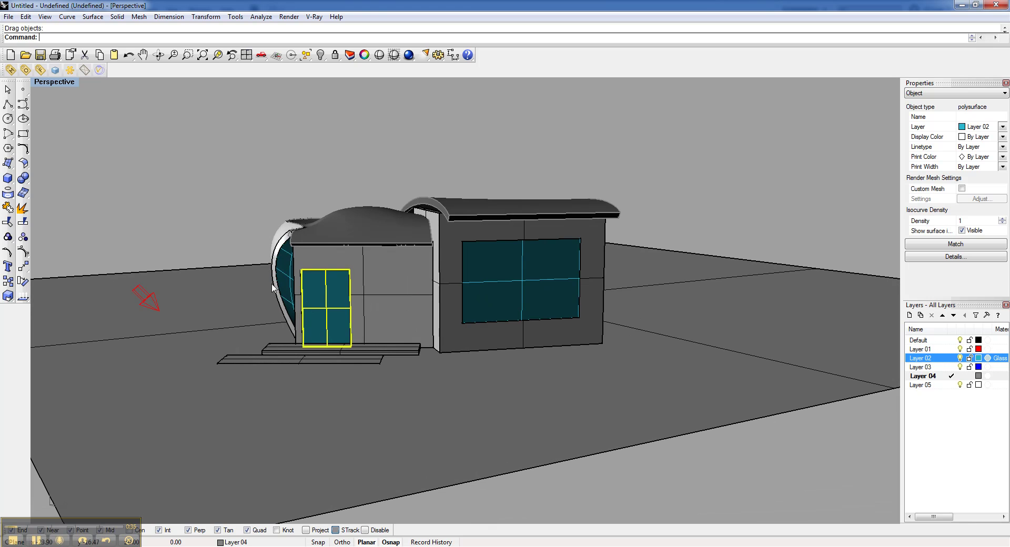
right_click_drag(290, 276, 582, 280)
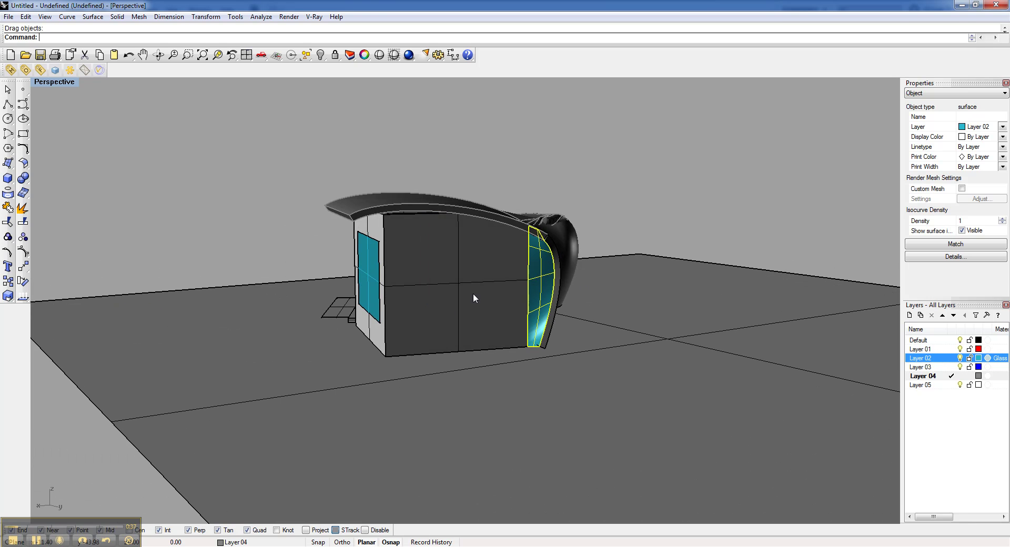
right_click_drag(474, 298, 502, 319)
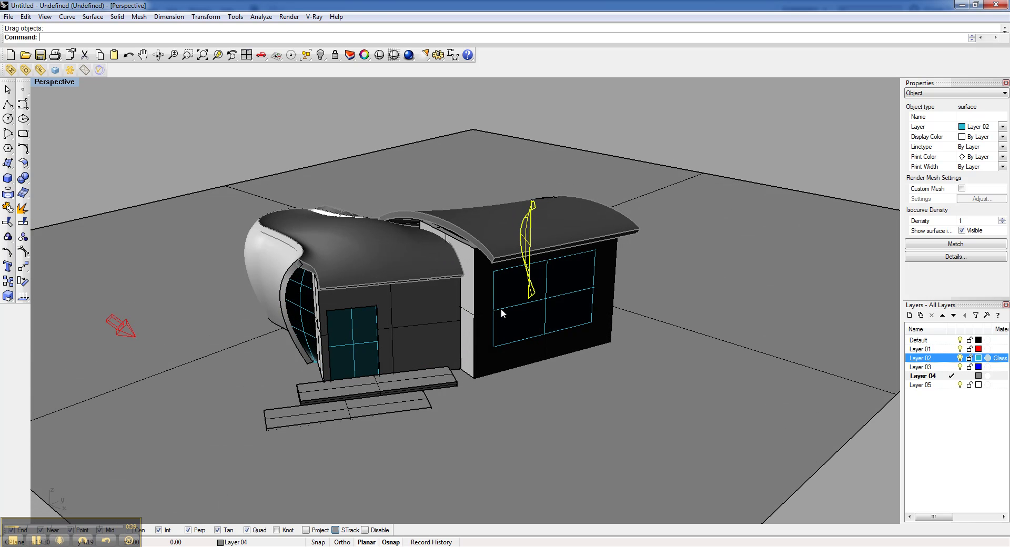
Step: Create a vertical plane running diagonally through the house in plan and extending well above the roofs
double_click(58, 81)
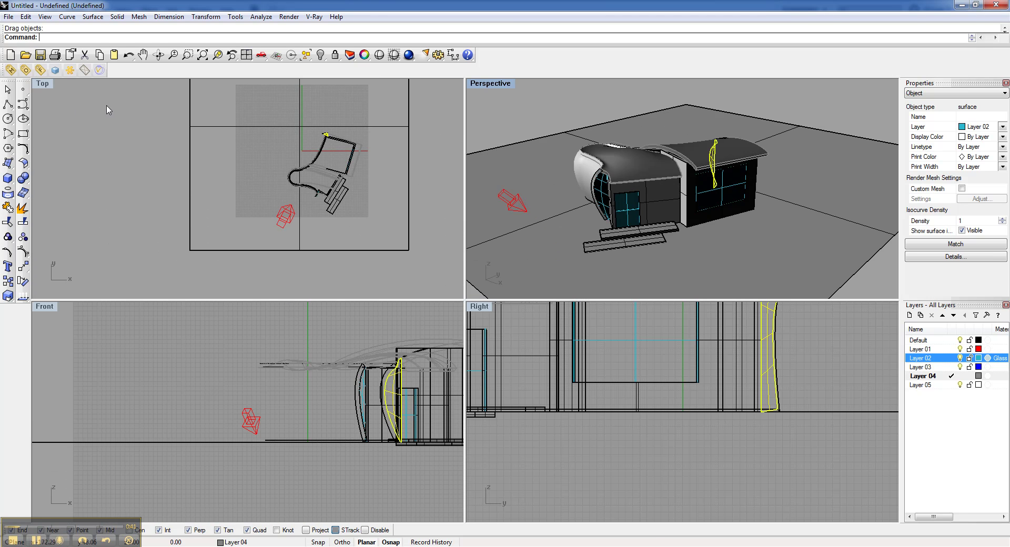
scroll(278, 199, "up", 3)
scroll(276, 195, "up", 6)
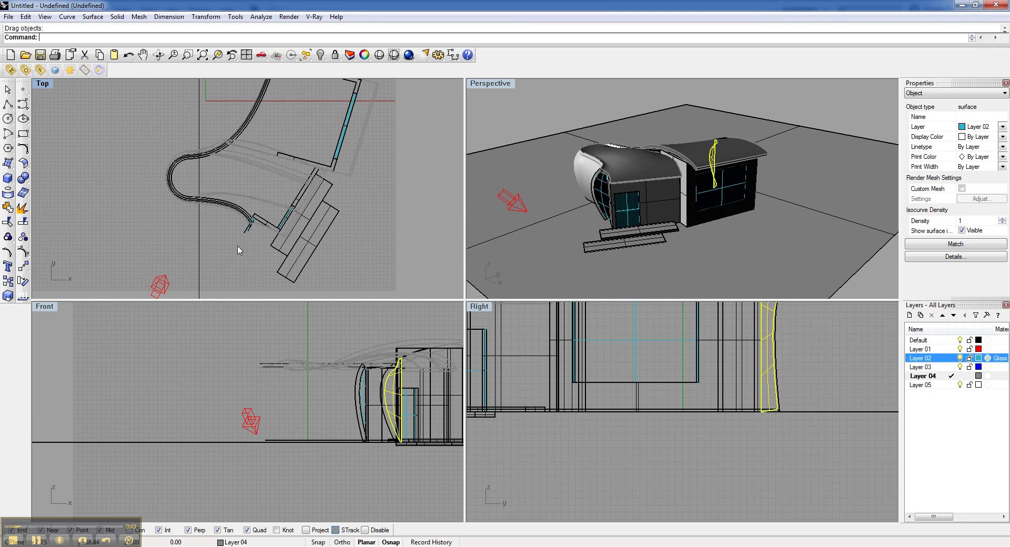
right_click_drag(262, 230, 239, 268)
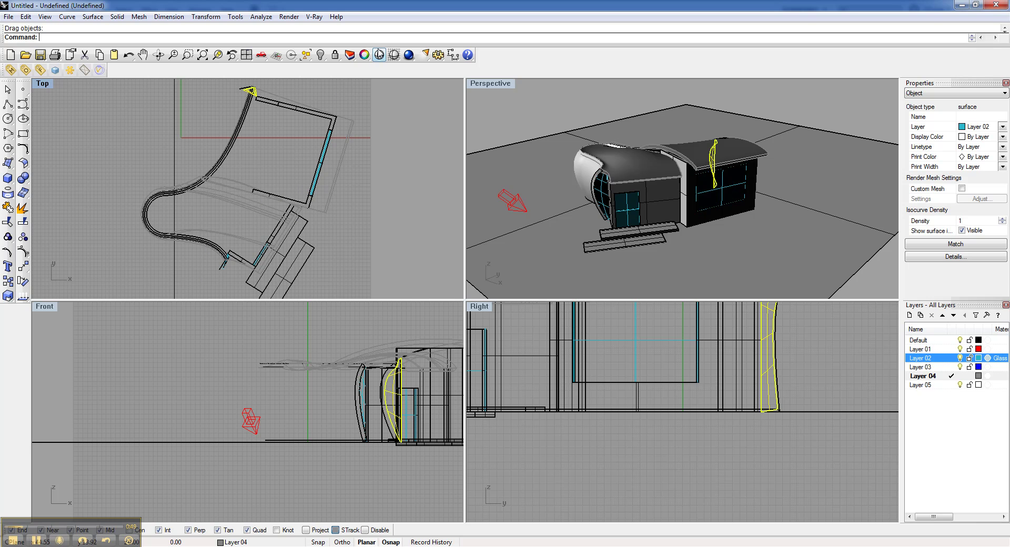
scroll(300, 180, "down", 5)
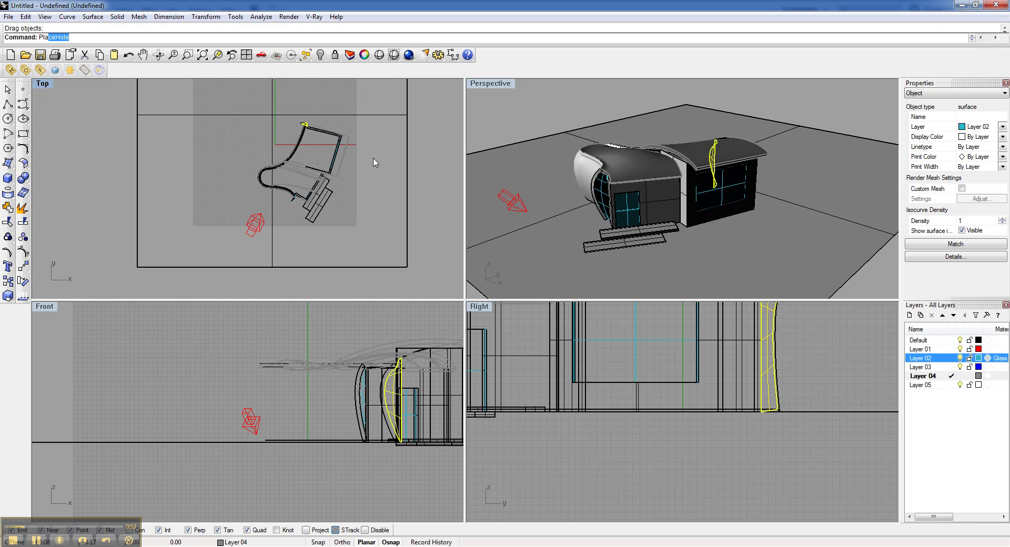
key("Return")
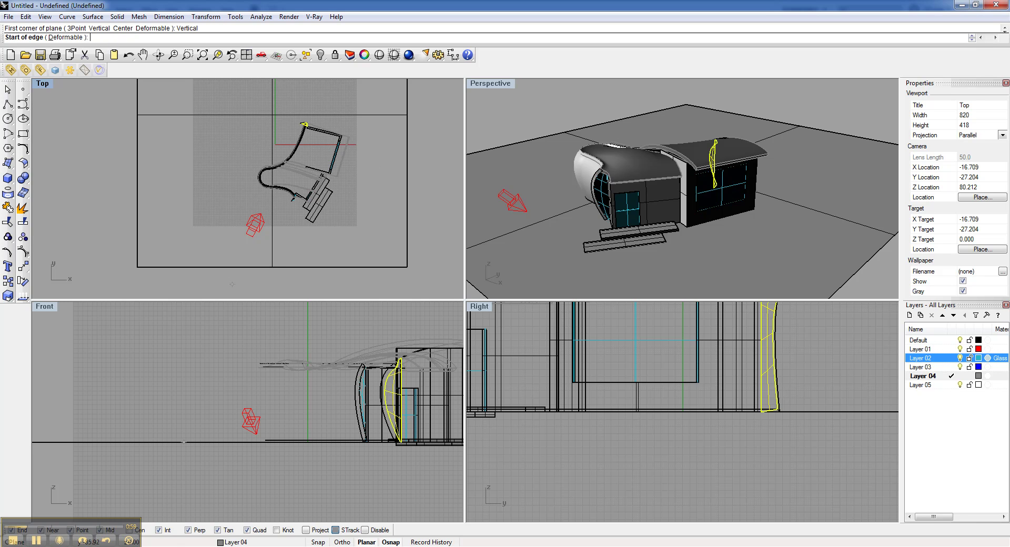
scroll(315, 174, "down", 5)
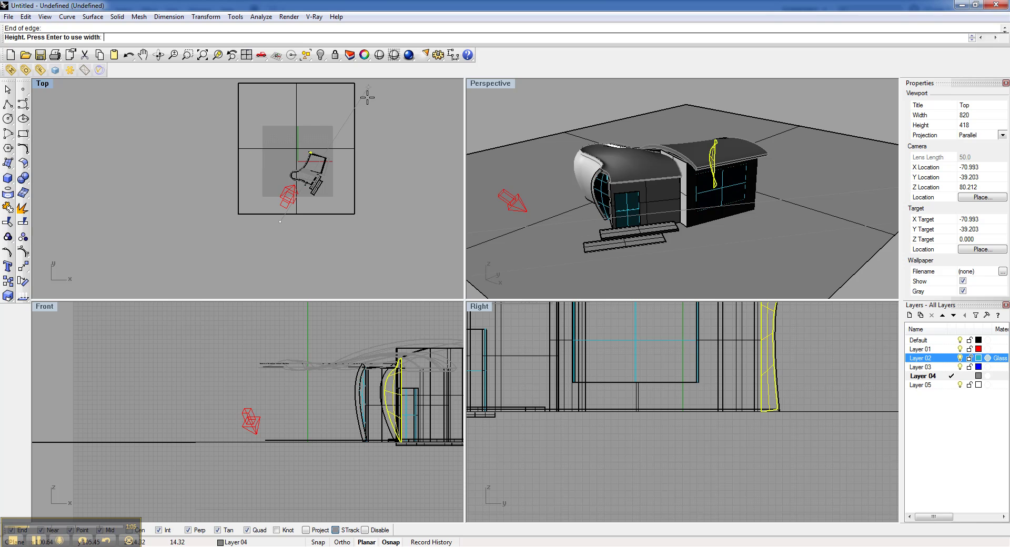
scroll(242, 401, "down", 5)
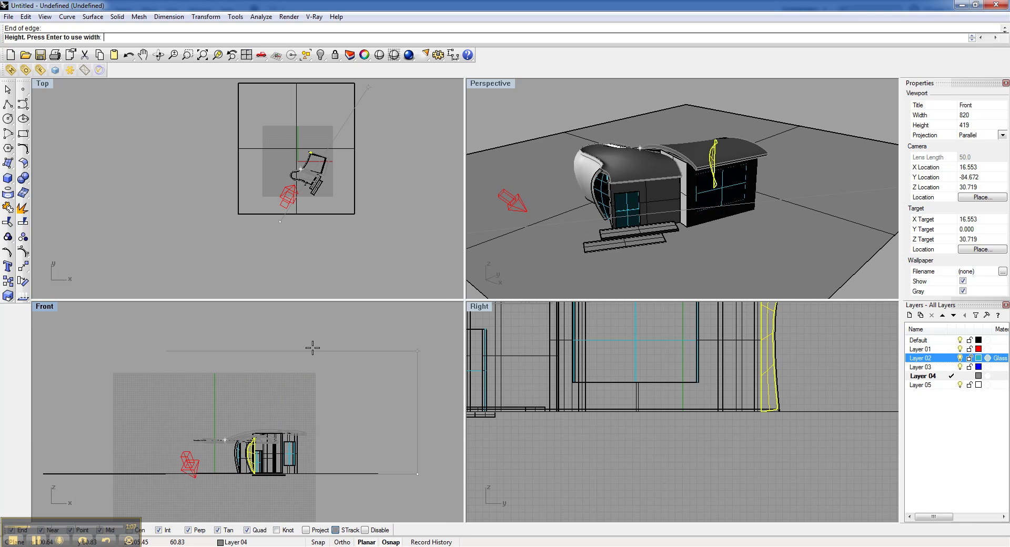
left_click(325, 332)
Step: Move the vertical plane down so it extends below the ground surface
left_click(325, 332)
left_click_drag(326, 332, 328, 357)
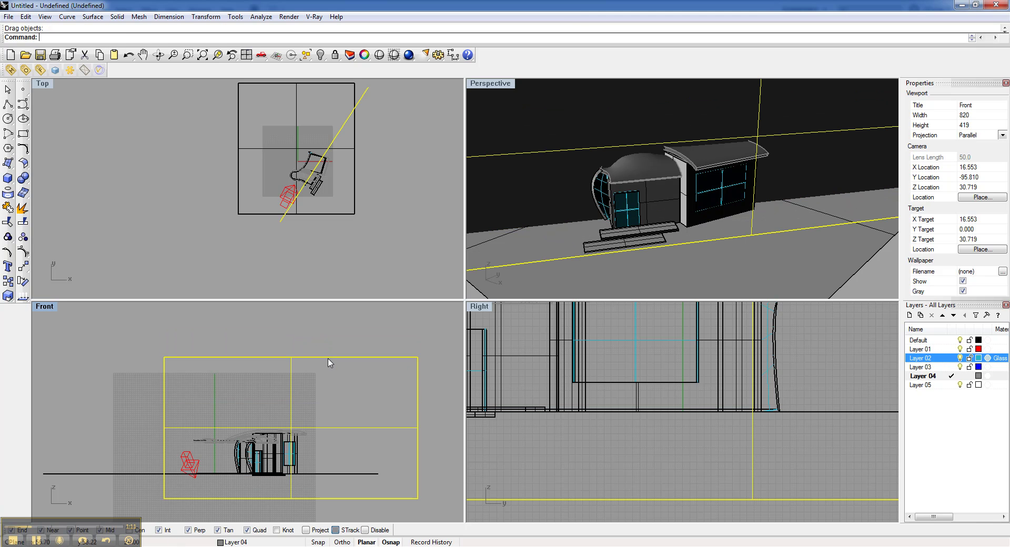
scroll(675, 193, "down", 7)
right_click_drag(675, 193, 737, 152)
right_click_drag(600, 166, 642, 207)
Step: Move the vertical plane slightly toward the entrance side in the plan view
scroll(354, 184, "up", 2)
scroll(343, 189, "up", 6)
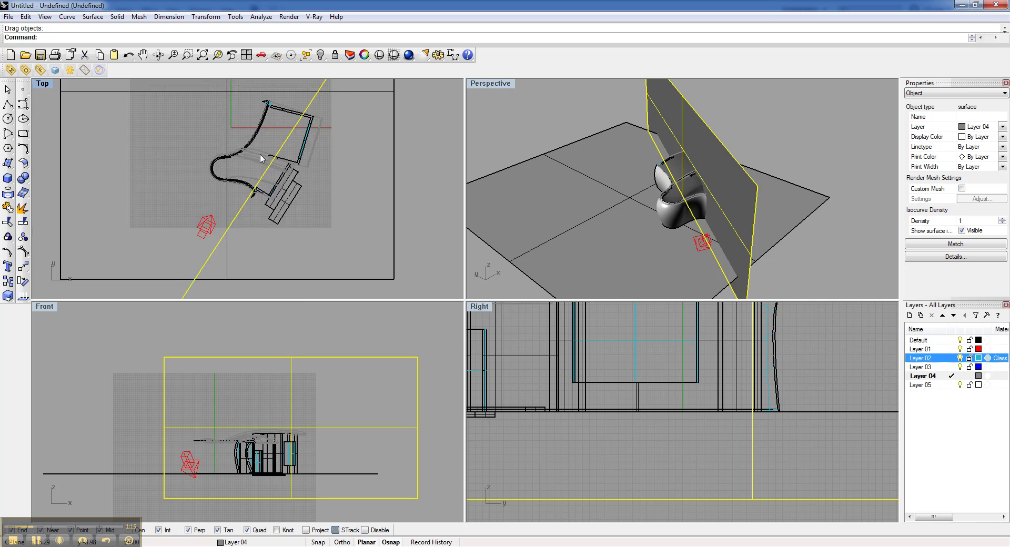
scroll(296, 210, "down", 3)
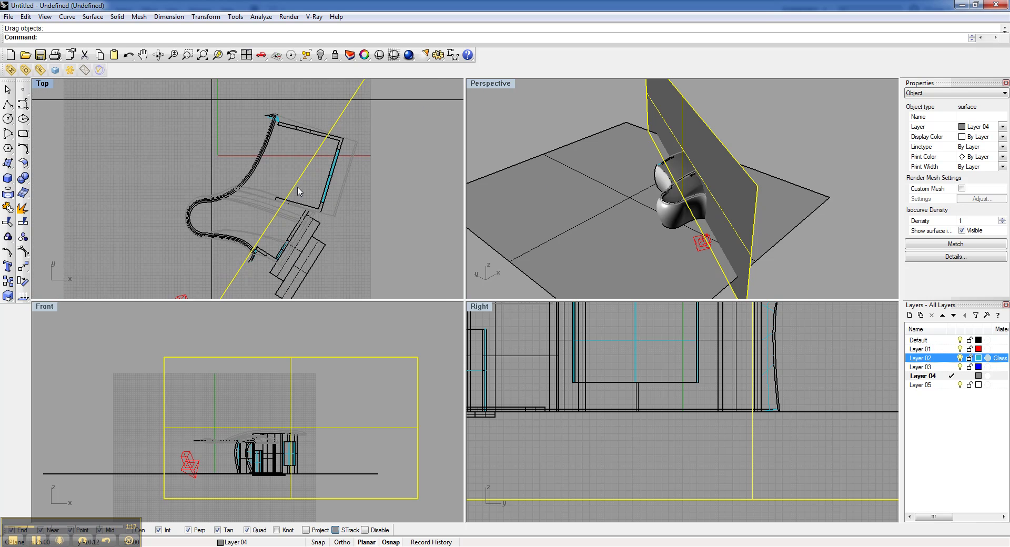
left_click(294, 186)
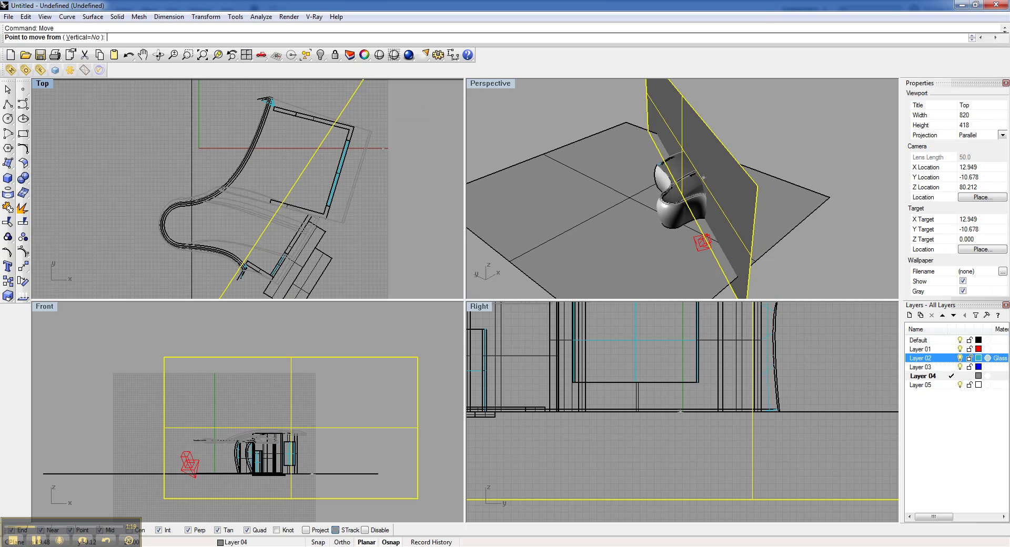
left_click(405, 121)
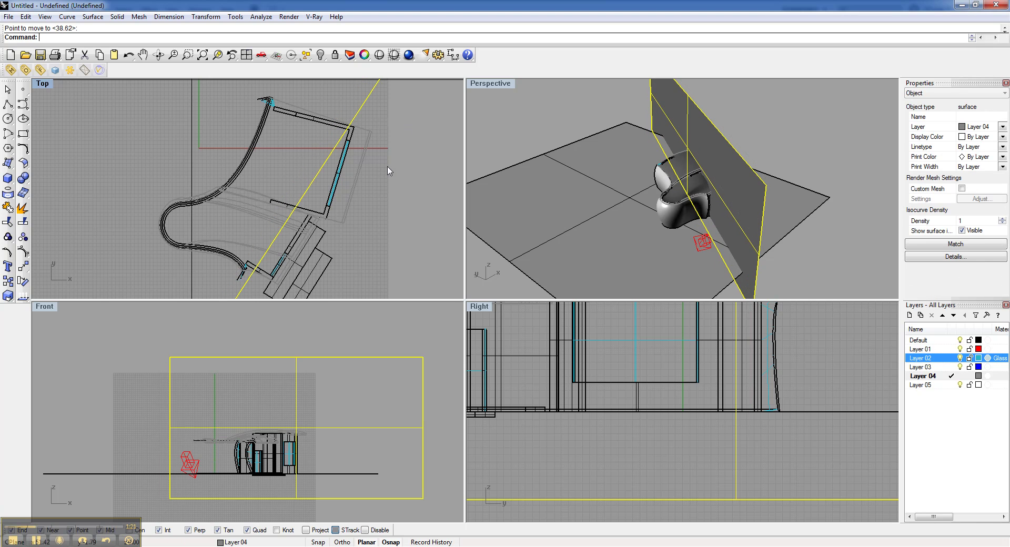
Step: Rotate the vertical plane slightly about its far upper end in plan so it passes just beside the end of the front side wall
right_click_drag(358, 178, 360, 163)
scroll(262, 245, "up", 2)
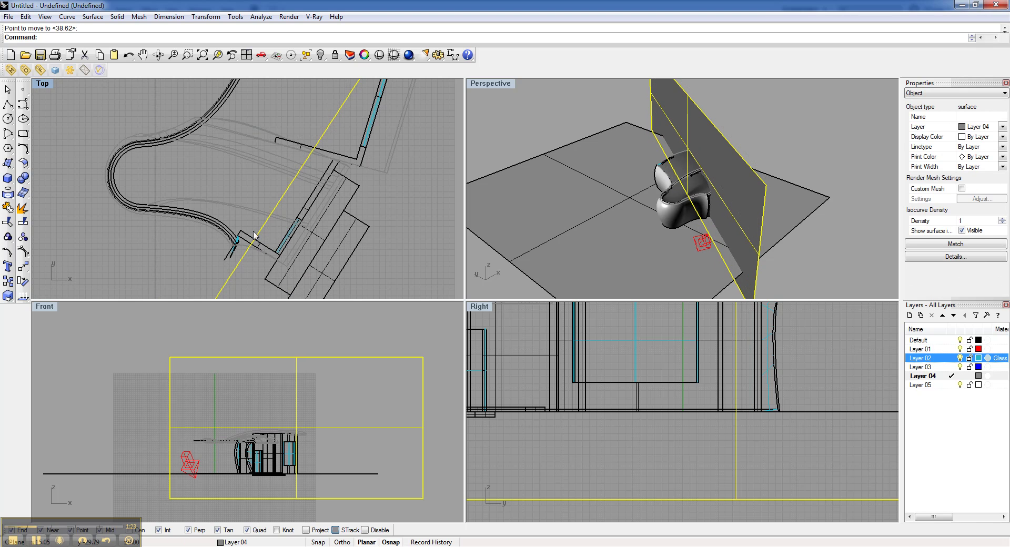
type("Rotate")
key("Return")
scroll(254, 235, "down", 2)
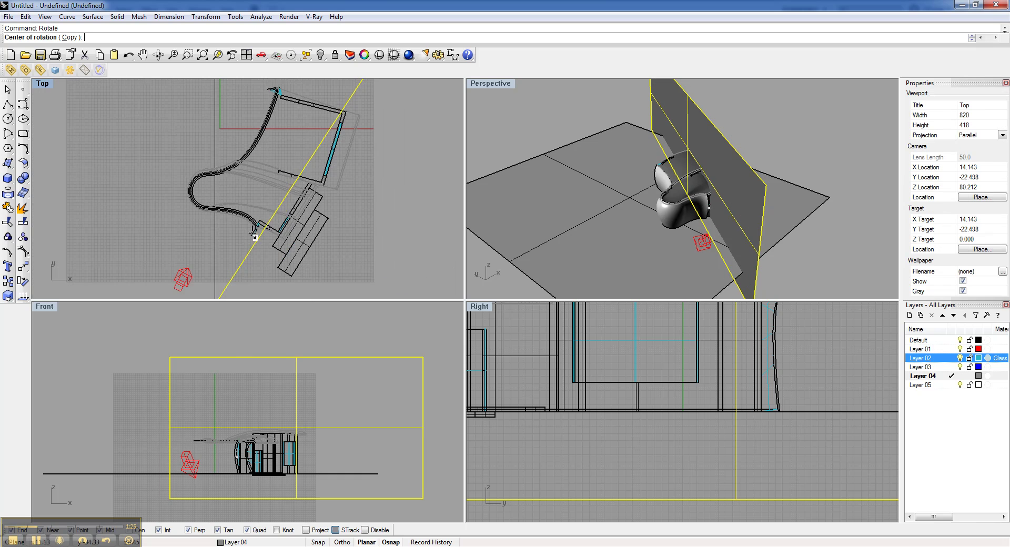
scroll(253, 235, "up", 4)
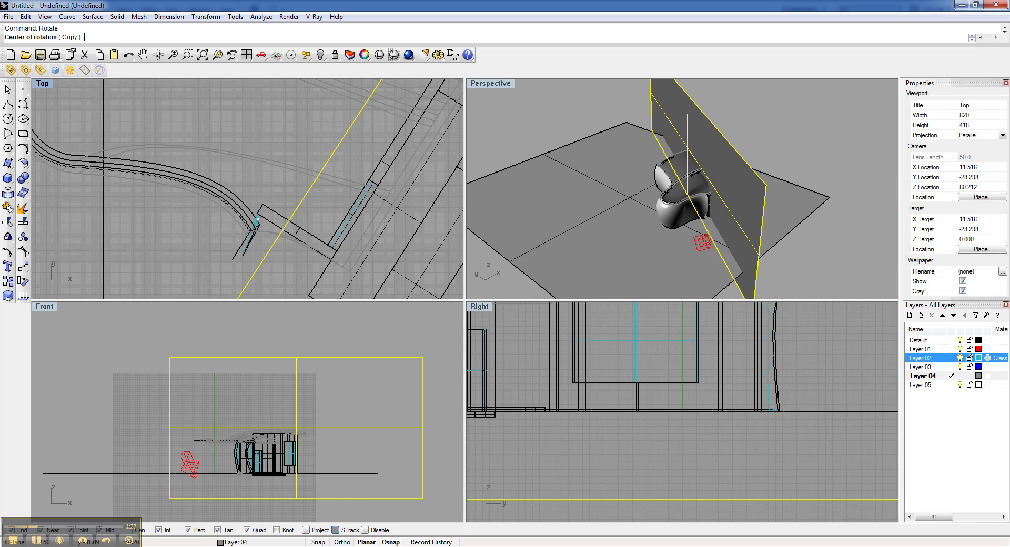
scroll(243, 167, "down", 4)
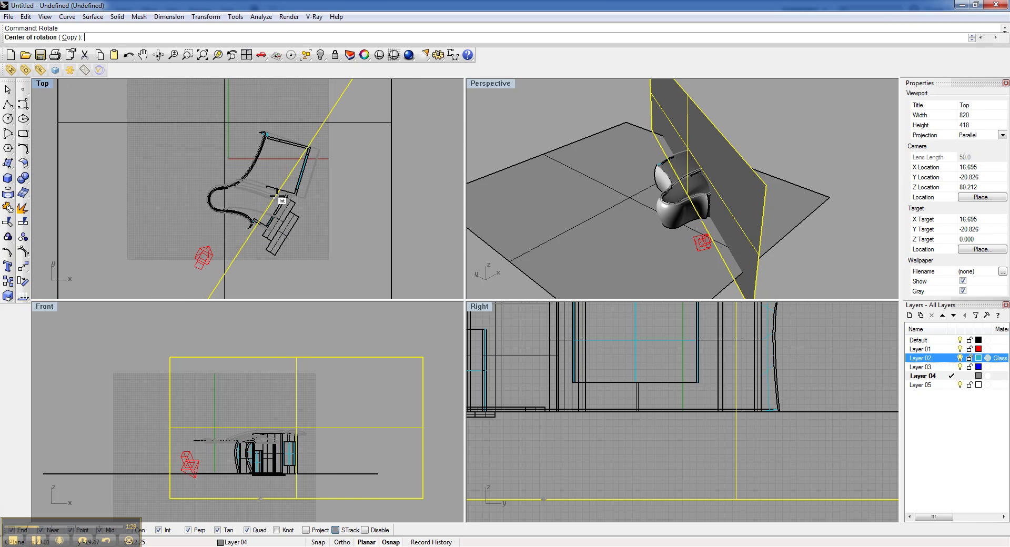
right_click_drag(352, 106, 317, 191)
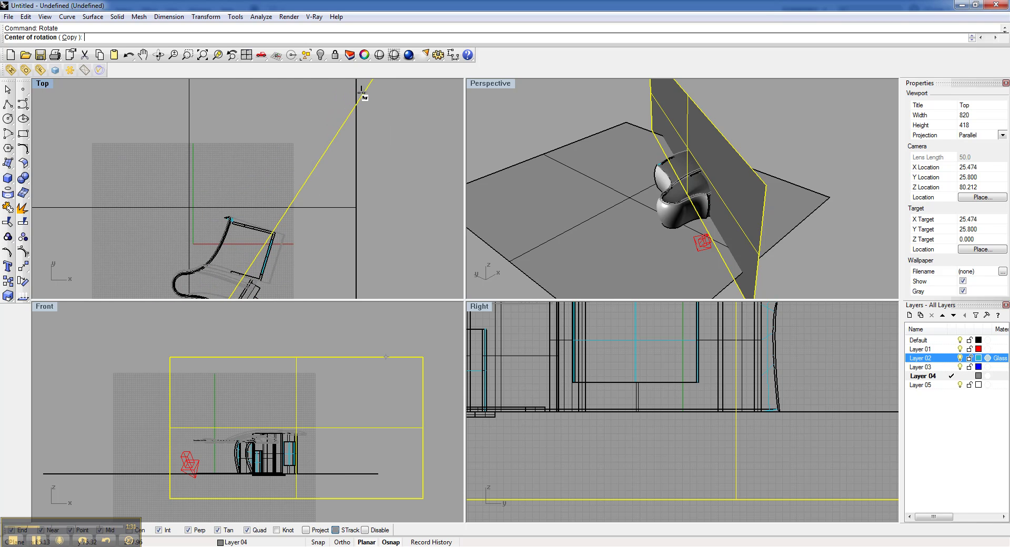
scroll(390, 95, "down", 3)
scroll(383, 85, "up", 5)
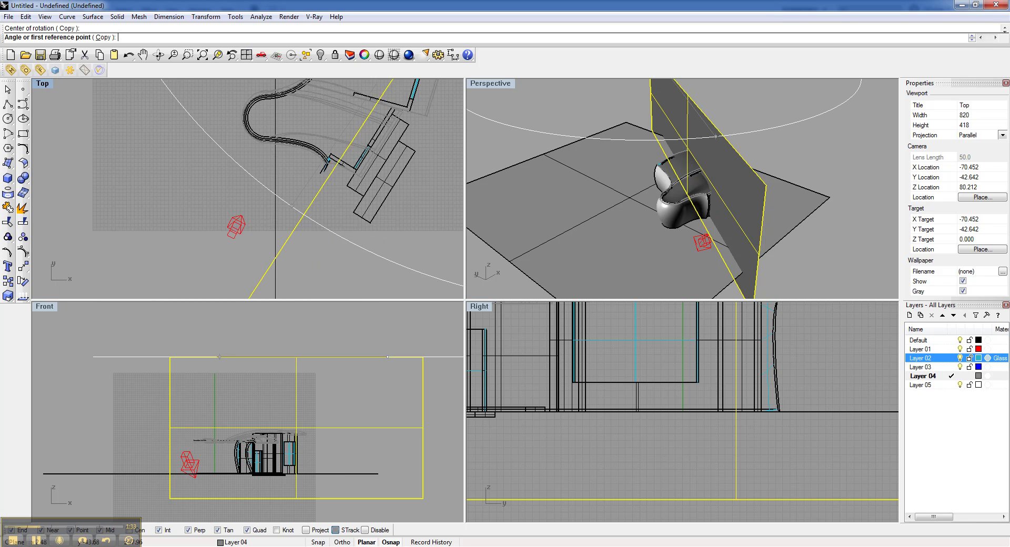
left_click(330, 223)
left_click(300, 211)
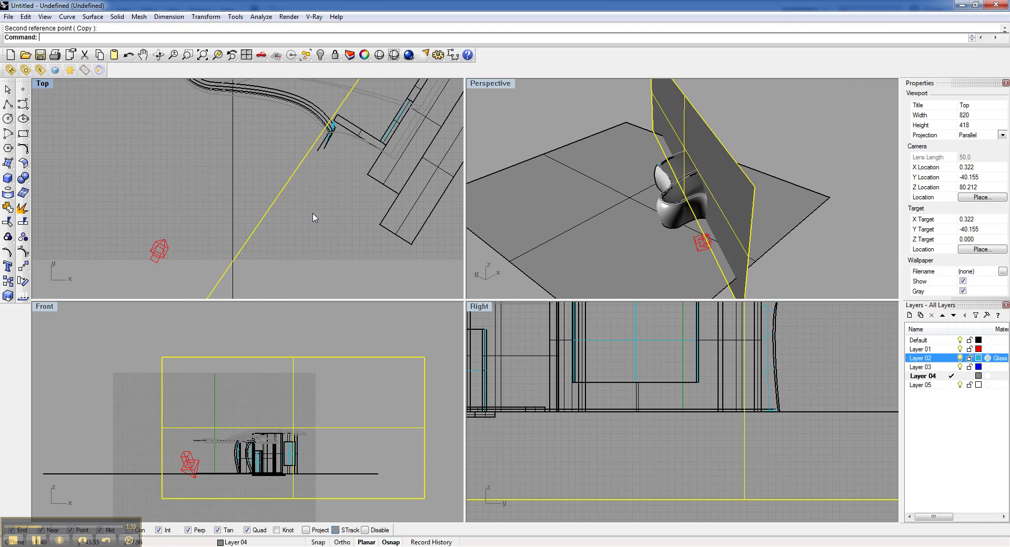
scroll(293, 198, "up", 5)
scroll(293, 198, "down", 5)
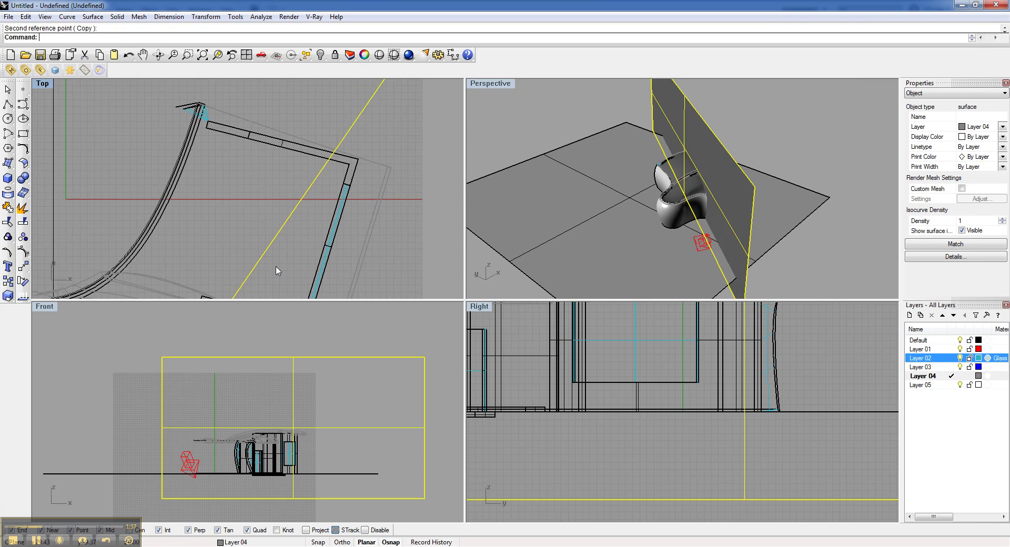
Step: Trim the house walls and roofs with the vertical plane as cutting object, removing the parts on the entrance side
right_click_drag(566, 174, 614, 115)
right_click_drag(687, 161, 606, 146)
scroll(605, 146, "down", 8)
left_click(596, 121)
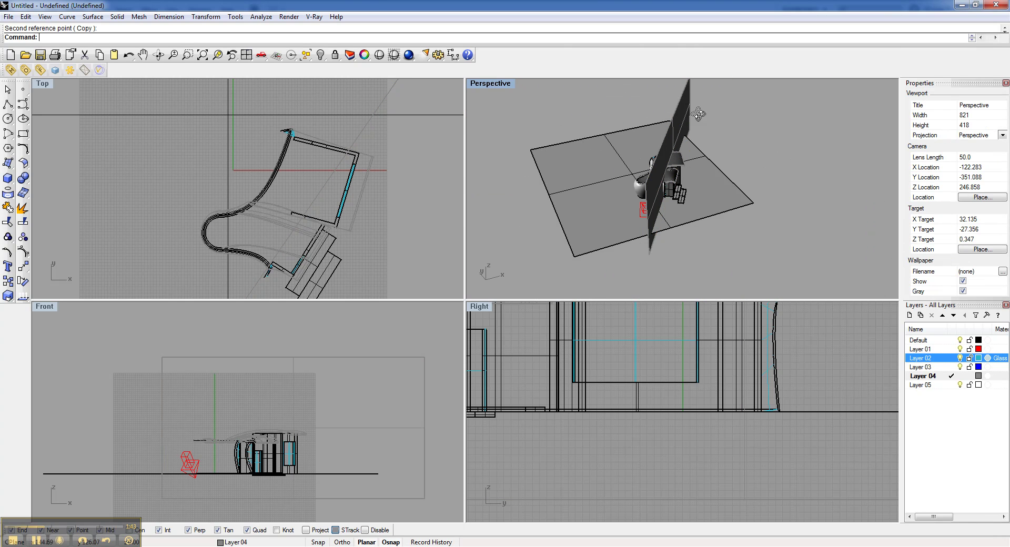
right_click_drag(702, 114, 690, 117)
type("Trim")
key("Return")
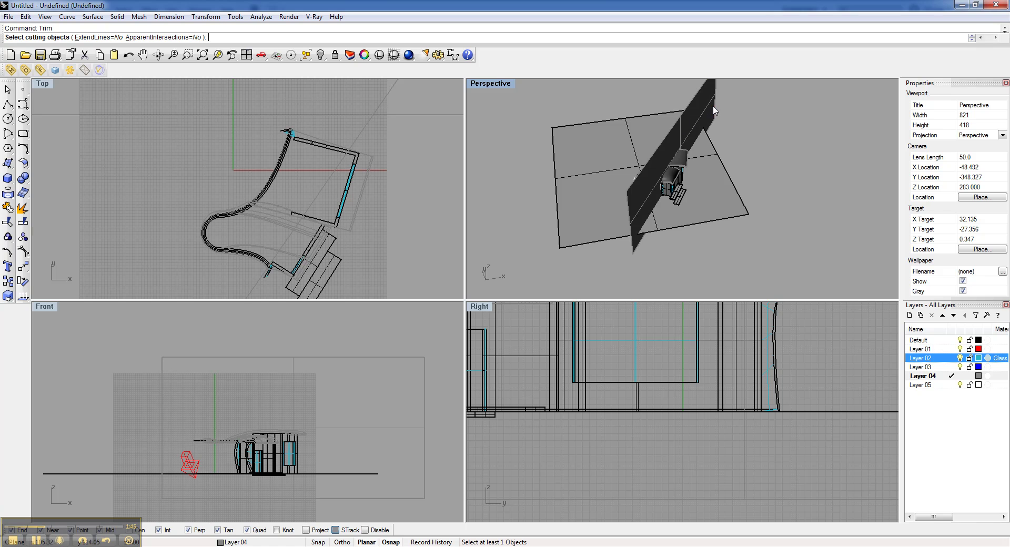
left_click(679, 127)
key("Return")
right_click_drag(334, 261, 340, 182)
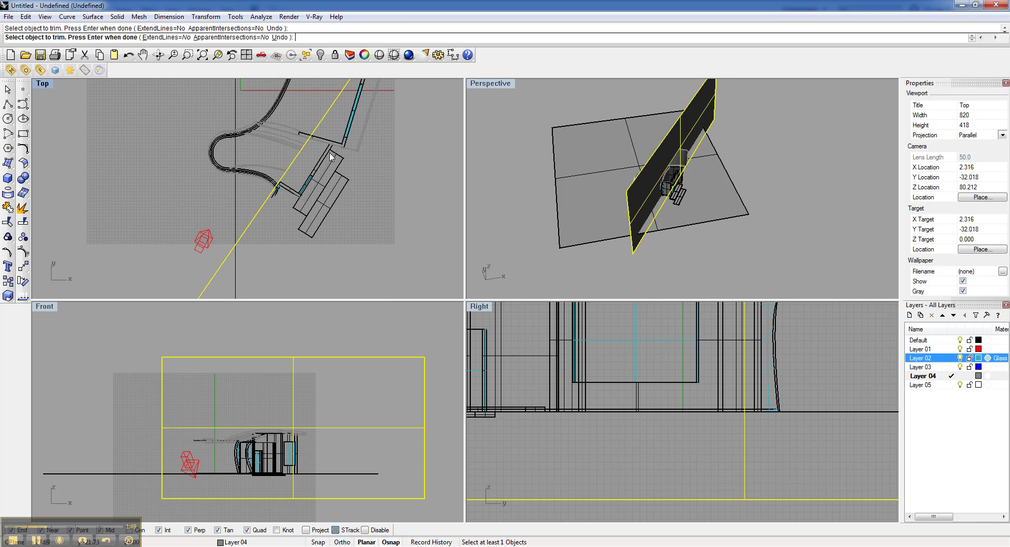
left_click(336, 139)
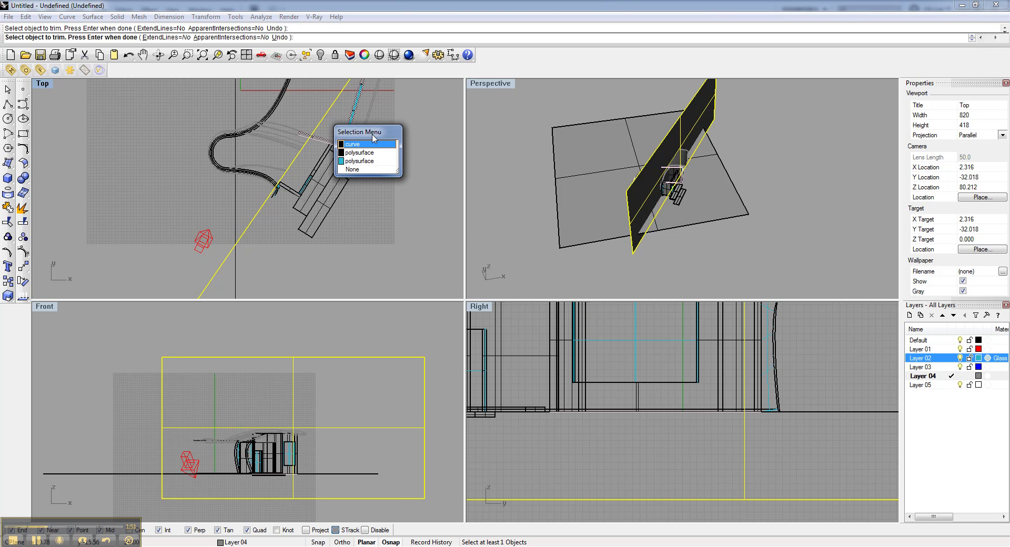
left_click(369, 144)
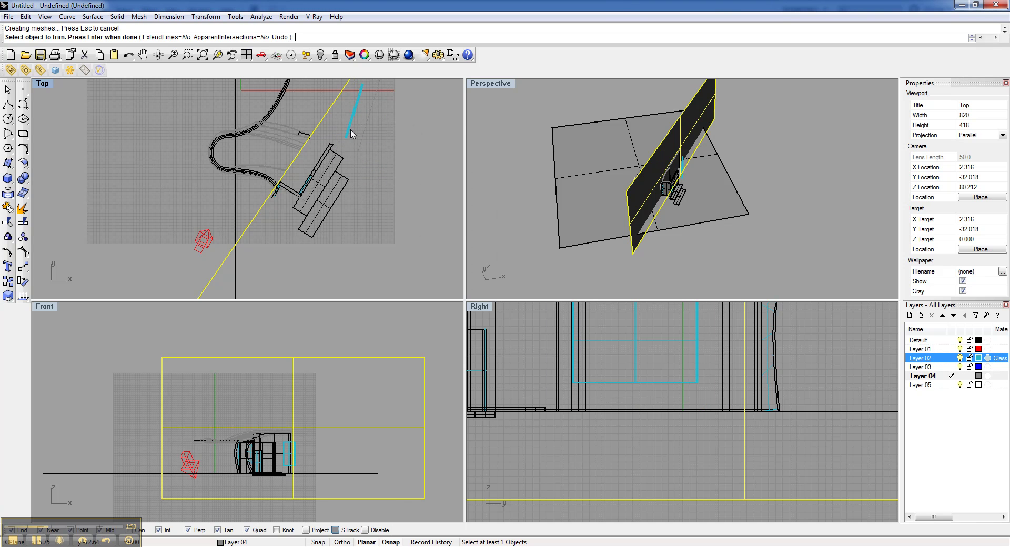
Step: Trim away the end of the curved wall beyond the plane and finish the Trim command
scroll(337, 225, "up", 8)
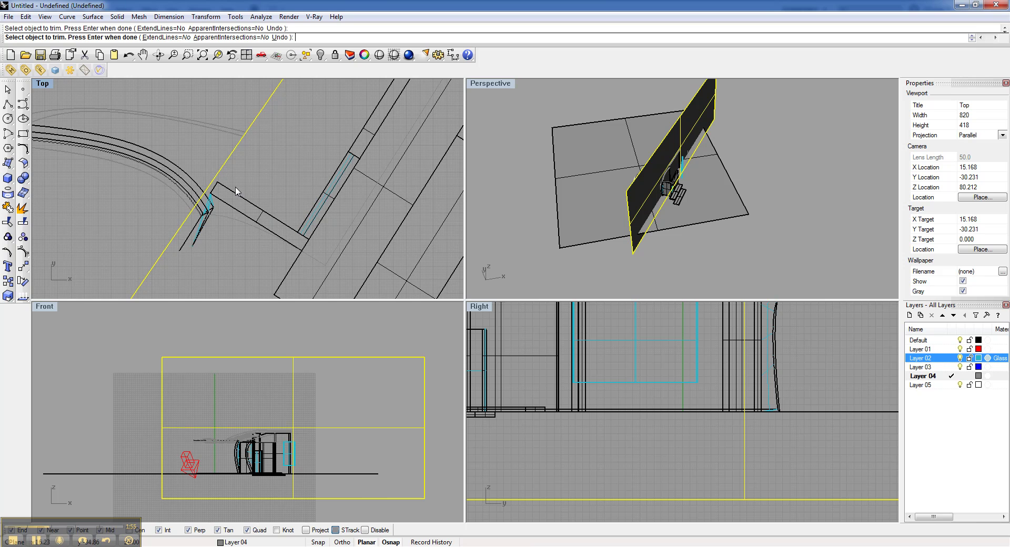
scroll(219, 221, "up", 2)
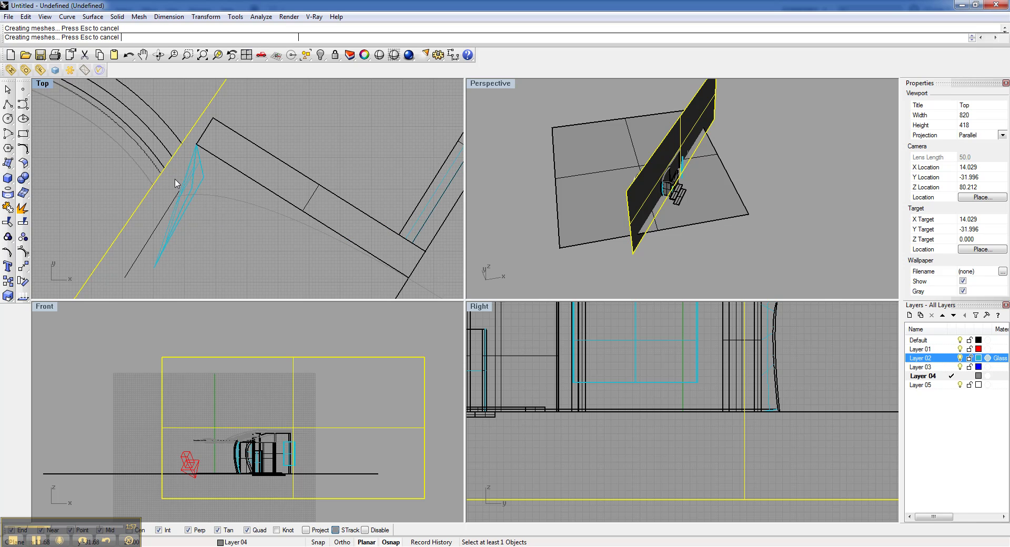
scroll(175, 183, "down", 9)
right_click_drag(259, 162, 212, 244)
right_click_drag(567, 180, 695, 187)
scroll(682, 207, "up", 5)
scroll(719, 192, "up", 4)
key("Escape")
Step: Delete the front wall, entrance steps, large window and door glass in front of the cutting plane
left_click(727, 173)
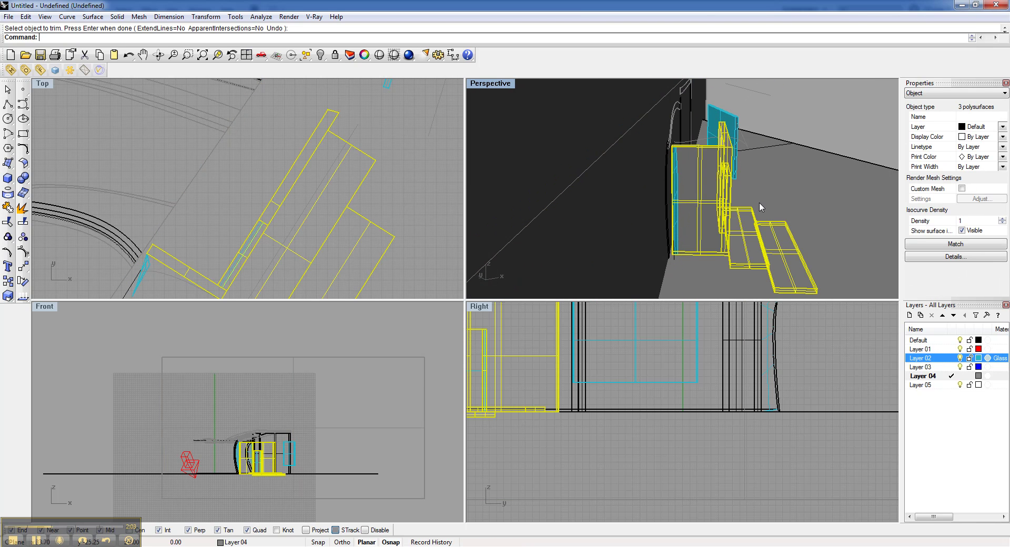
key("Delete")
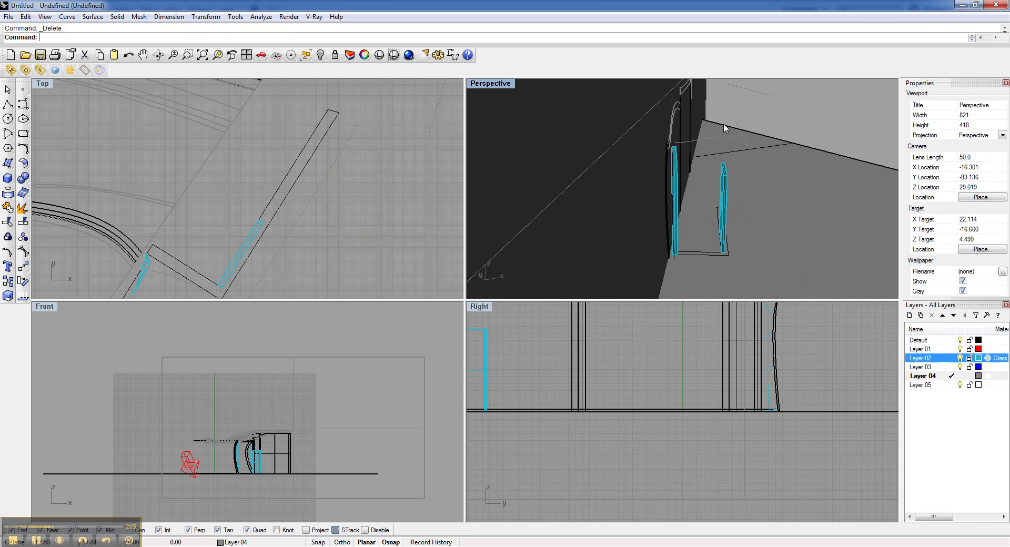
left_click(722, 187)
key("Delete")
Step: Delete the curved window glass and leftover pieces remaining in front of the cutting plane
right_click_drag(722, 187, 716, 153)
left_click(669, 186)
key("Delete")
left_click(664, 168)
left_click(648, 166)
key("Delete")
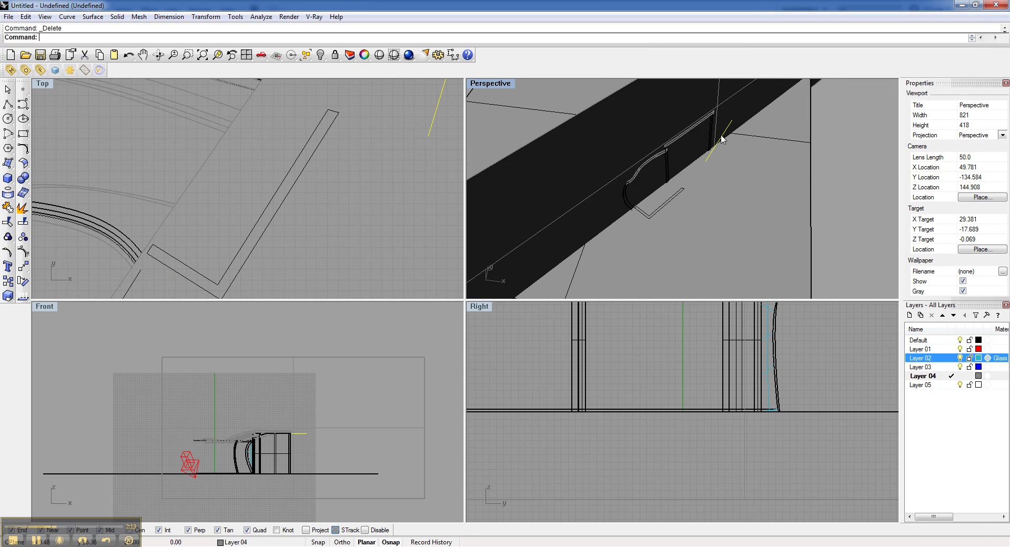
Step: Delete the leftover L-shaped outline in front of the cutting plane
left_click(682, 208)
left_click(708, 214)
key("Delete")
right_click_drag(708, 214, 713, 203)
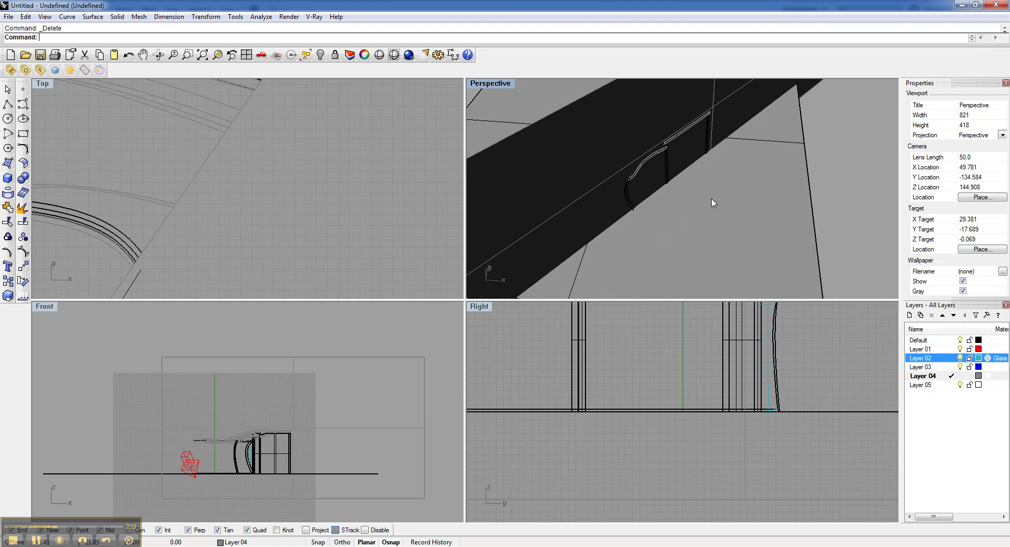
Step: Trim away the part of the ground surface in front of the vertical plane, using the plane as cutting object
left_click(818, 87)
right_click(819, 87)
left_click(791, 153)
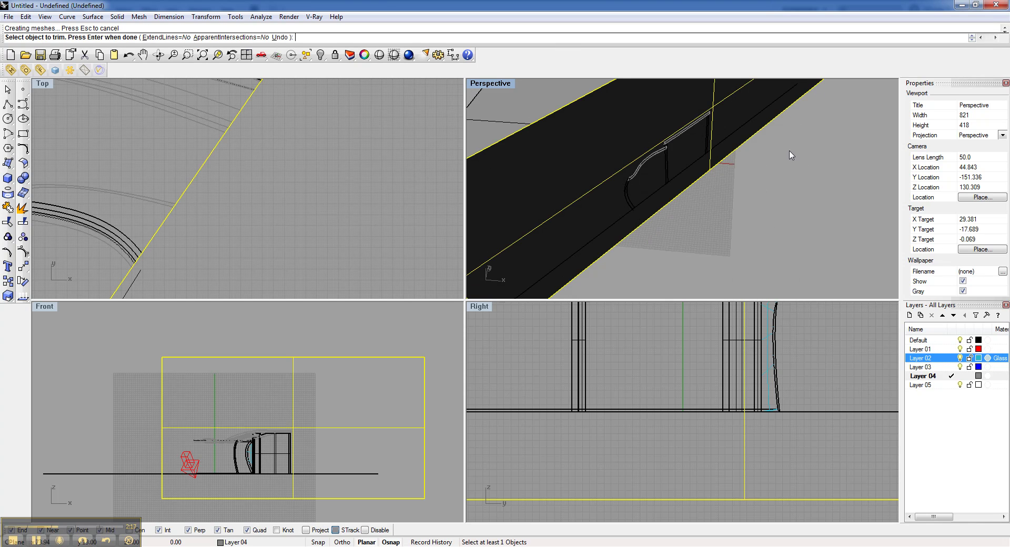
right_click_drag(779, 172, 794, 154)
right_click(774, 112)
Step: Hide the vertical cutting plane and maximize the Perspective viewport
left_click(778, 104)
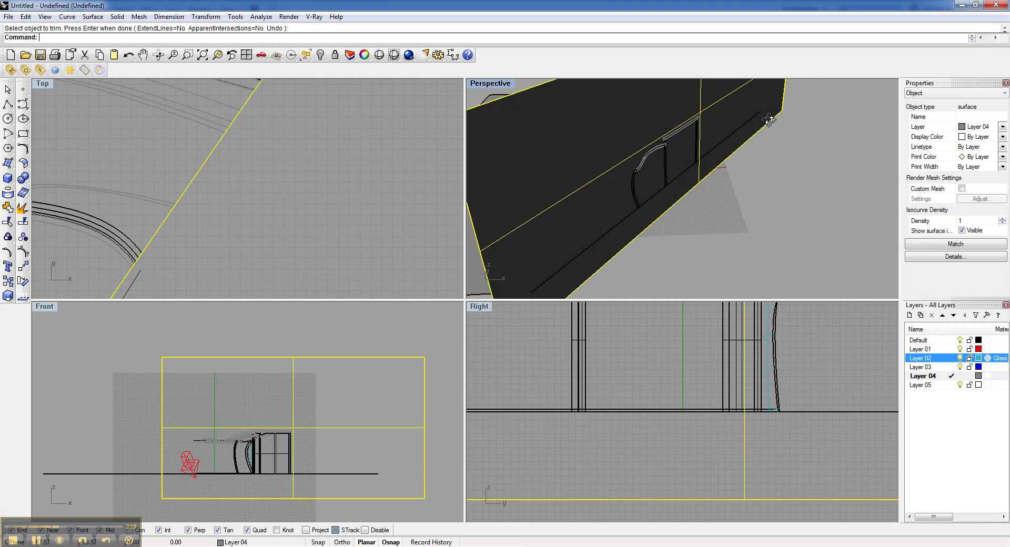
right_click_drag(778, 104, 721, 120)
type("Hide")
key("Return")
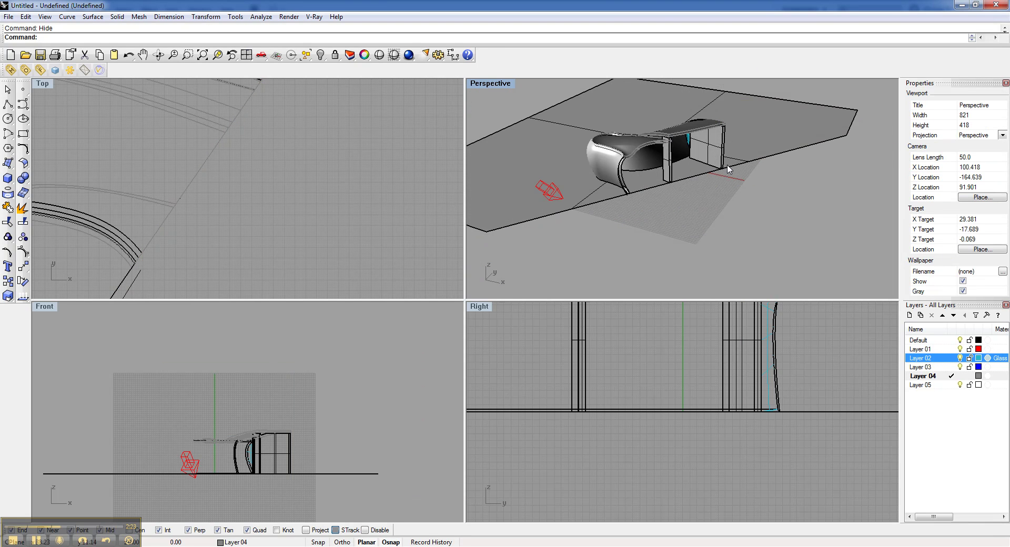
right_click_drag(729, 169, 547, 106)
double_click(495, 85)
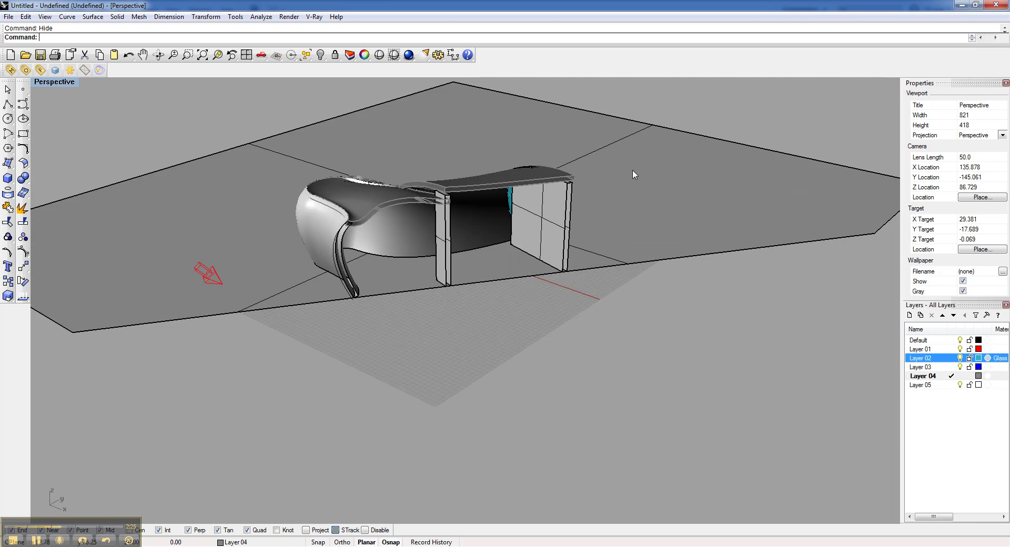
Step: Extrude the trimmed ground surface downward into a thick capped slab beneath the house
right_click_drag(633, 174, 594, 239, "shift")
scroll(428, 288, "up", 7)
right_click_drag(426, 332, 618, 241)
scroll(618, 240, "down", 8)
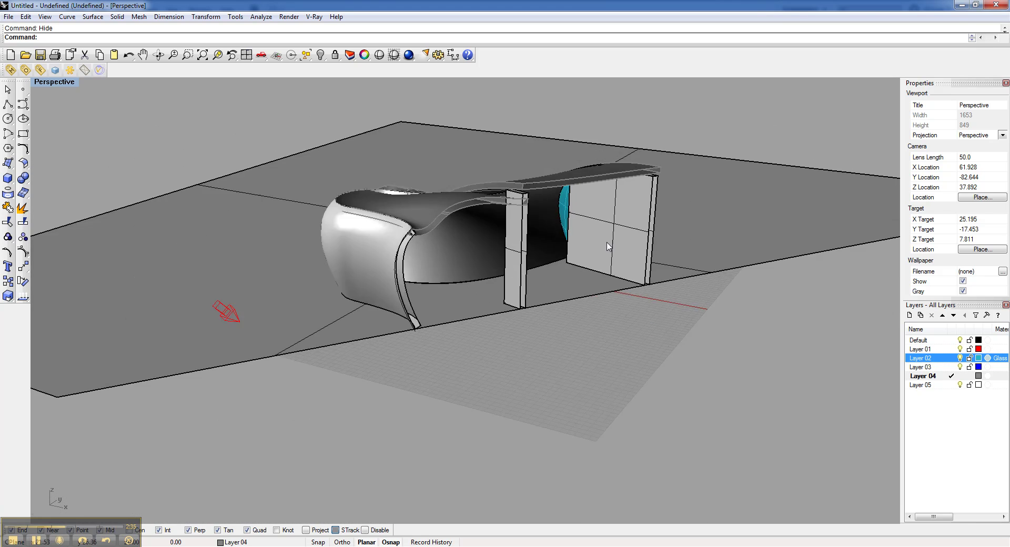
right_click_drag(585, 293, 562, 279)
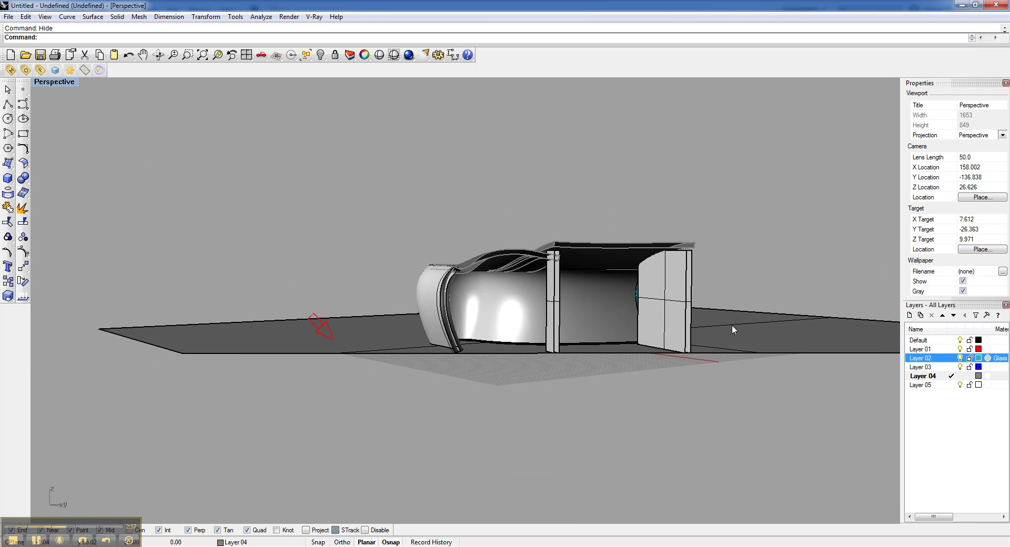
left_click(731, 324)
right_click_drag(539, 408, 571, 393)
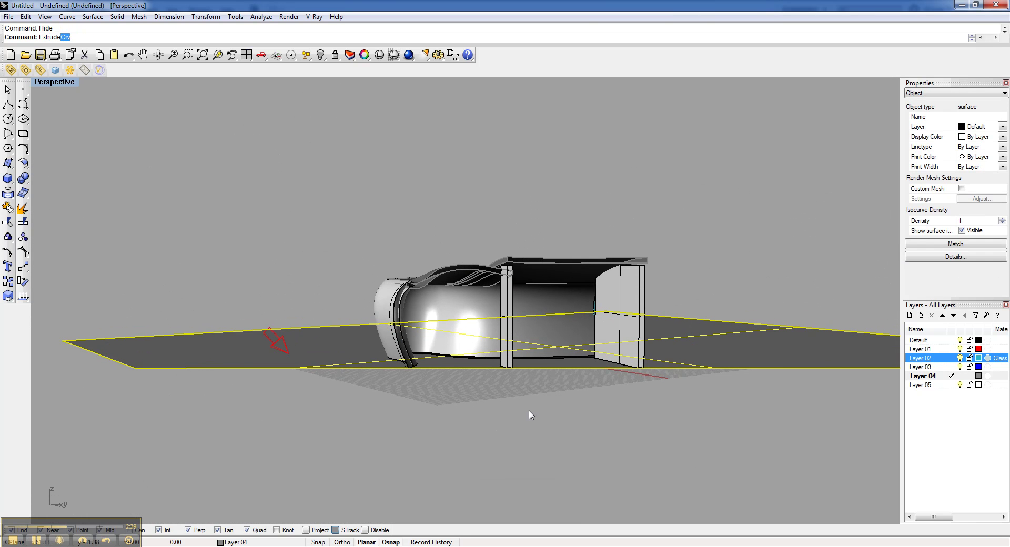
key("Return")
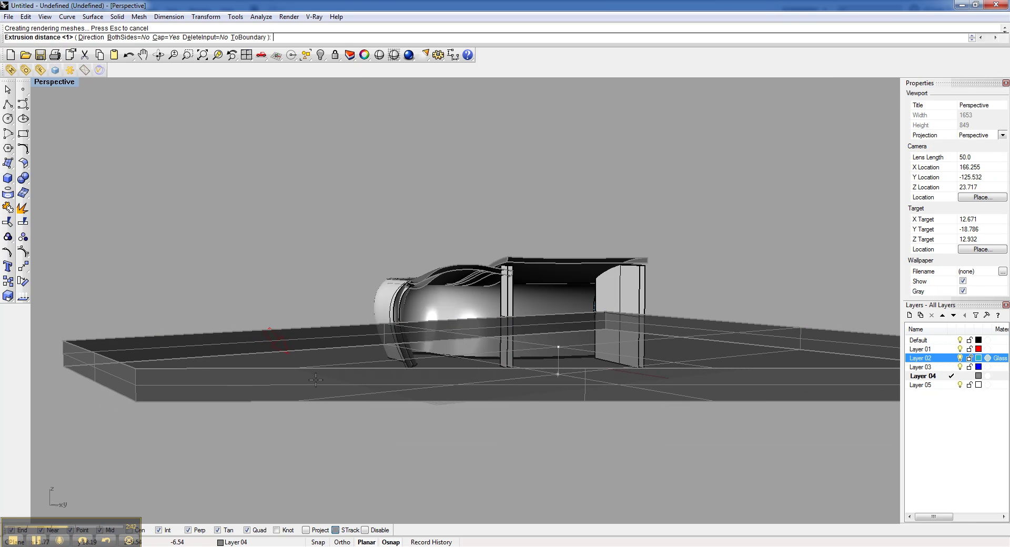
left_click(316, 382)
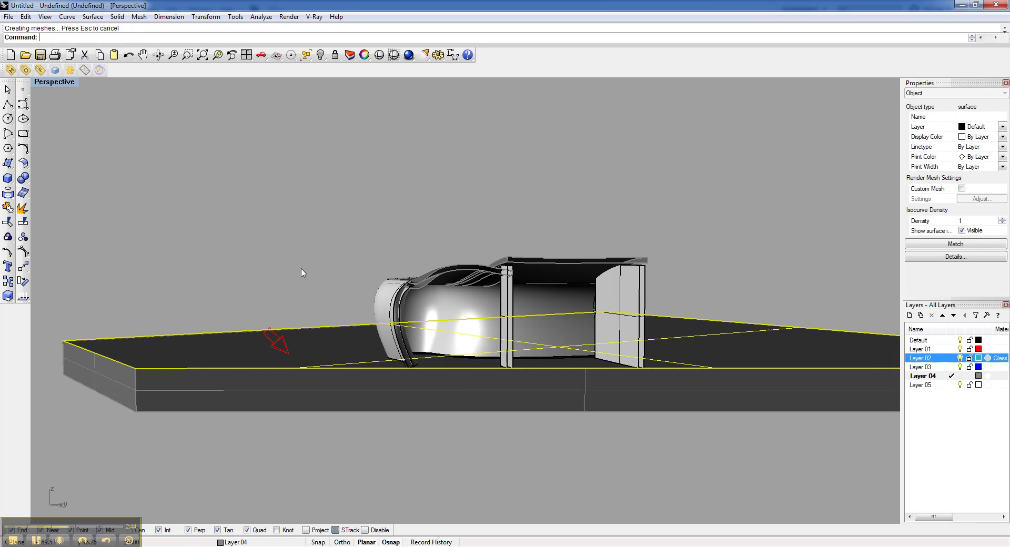
Step: Delete the original flat ground surface, keeping the extruded slab
left_click(301, 269)
right_click_drag(302, 269, 347, 284)
scroll(451, 308, "up", 5)
right_click_drag(452, 315, 413, 331)
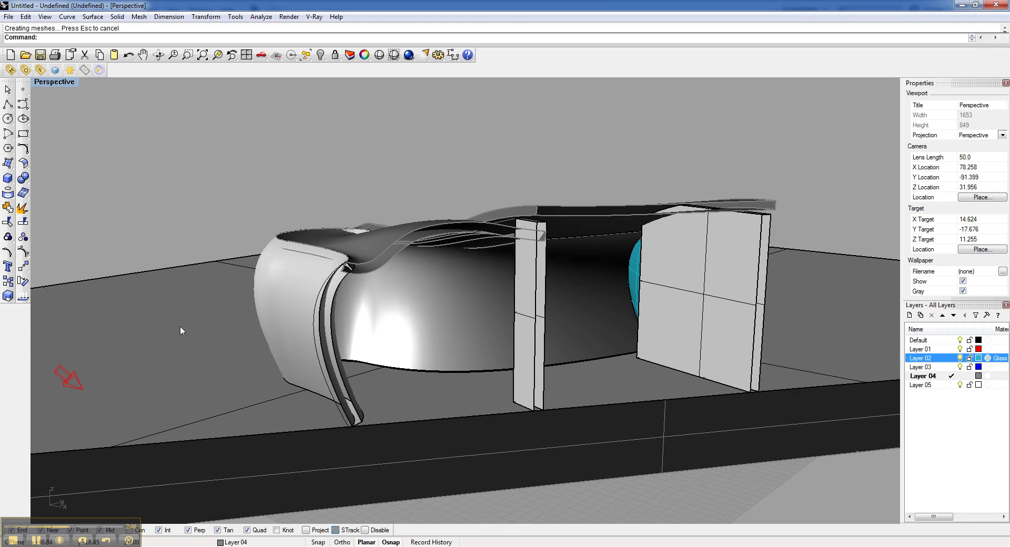
left_click(181, 331)
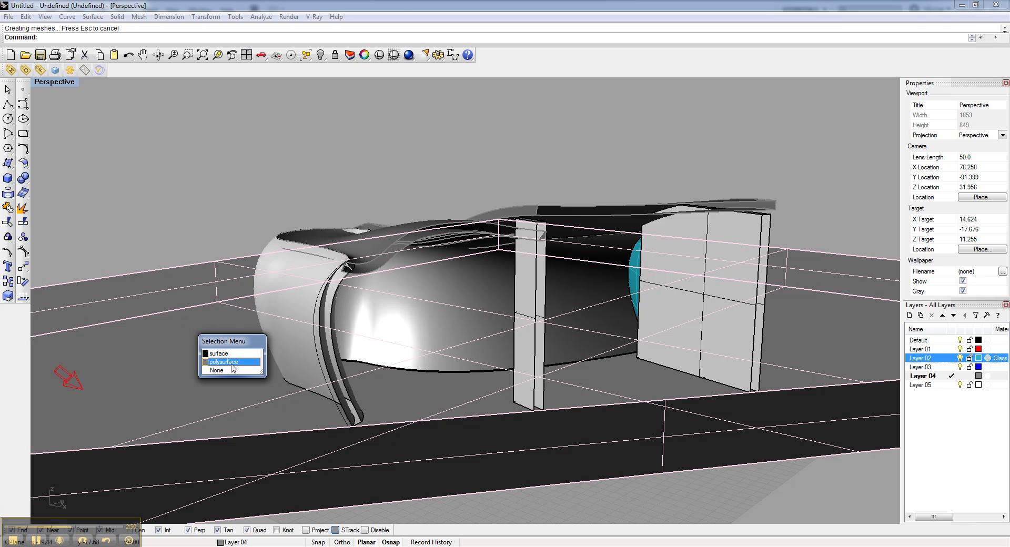
left_click(232, 366)
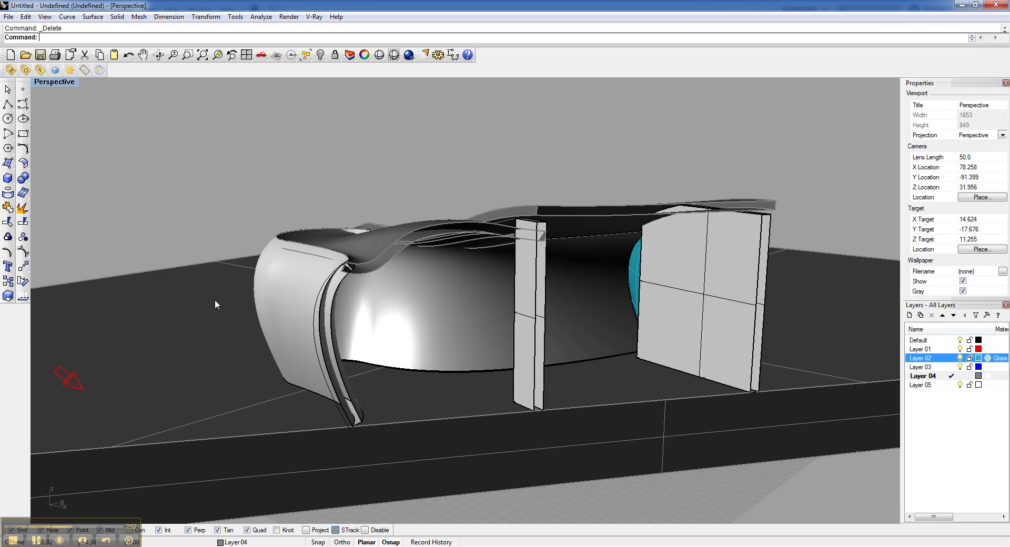
Step: Apply the dark grey default V-Ray material to the extruded ground slab in the Material Editor
left_click(10, 70)
right_click(567, 323)
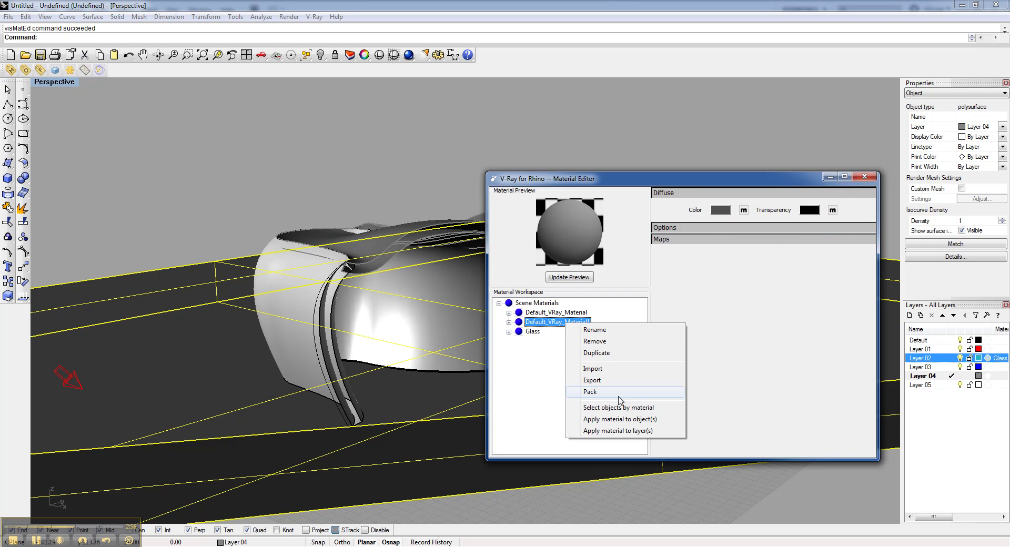
left_click(617, 419)
left_click(864, 177)
left_click(555, 137)
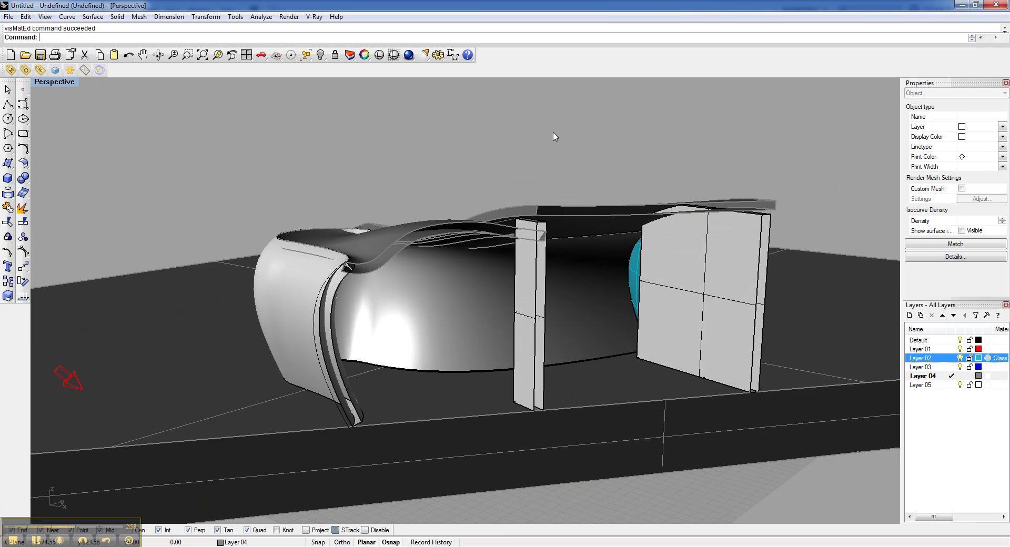
Step: Frame the cut house in perspective, render a V-Ray test image and close the frame buffer
right_click_drag(554, 137, 465, 285)
scroll(442, 255, "down", 4)
left_click(55, 71)
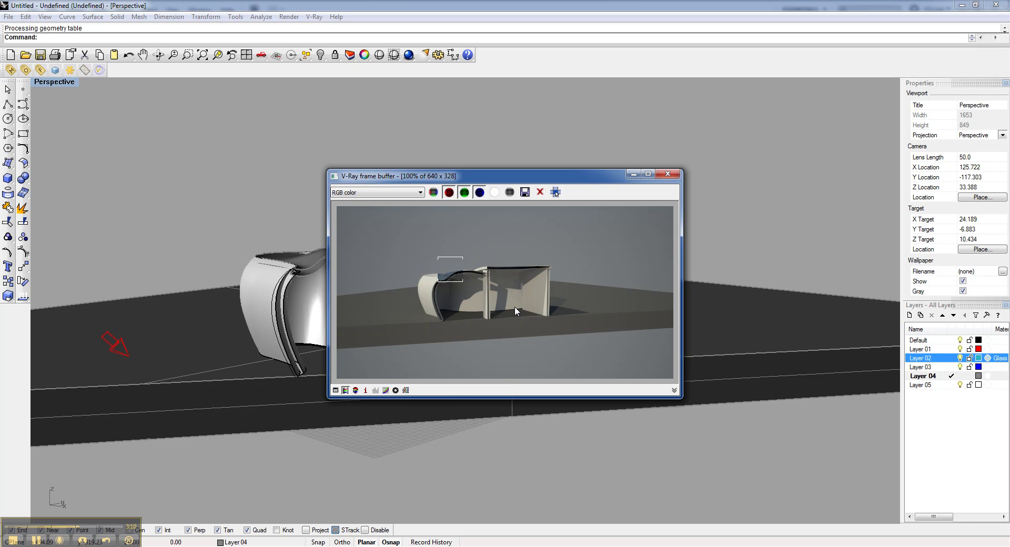
left_click(669, 175)
Step: Frame the cut side of the house closely from a low angle and save the view as named view render1
right_click_drag(526, 195, 565, 170)
right_click_drag(500, 210, 566, 257, "shift")
right_click_drag(553, 284, 535, 262)
scroll(580, 287, "up", 3)
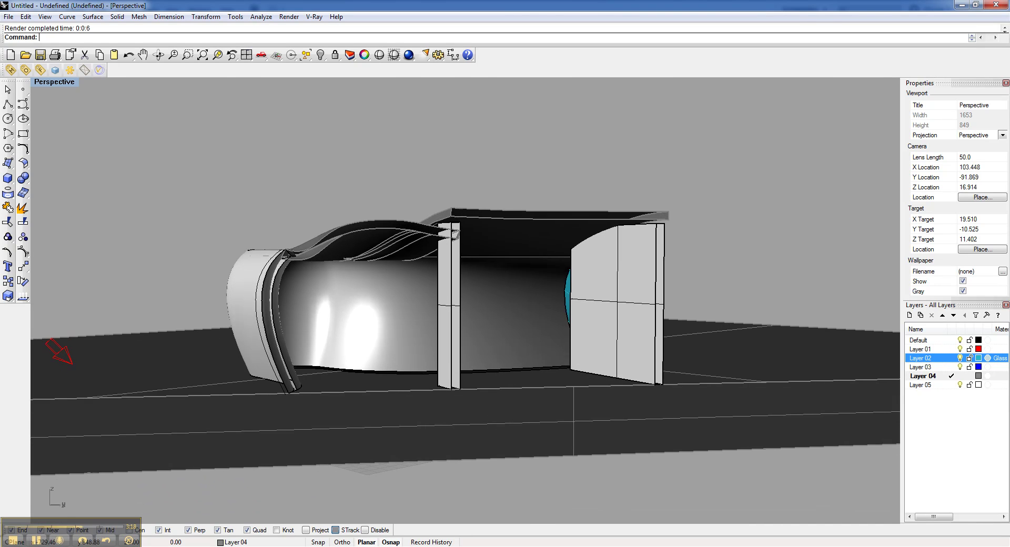
scroll(542, 249, "up", 2)
left_click(53, 82)
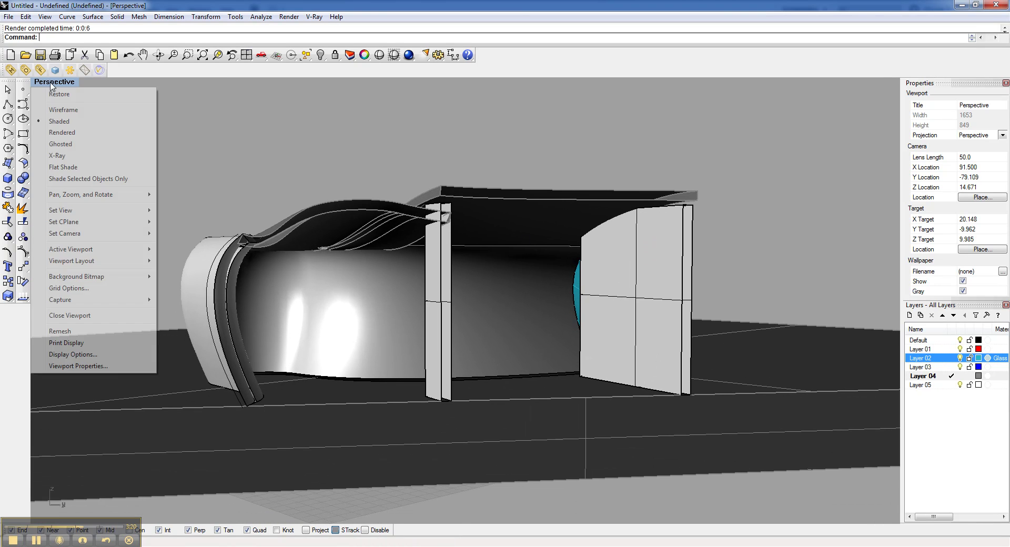
mouse_move(97, 211)
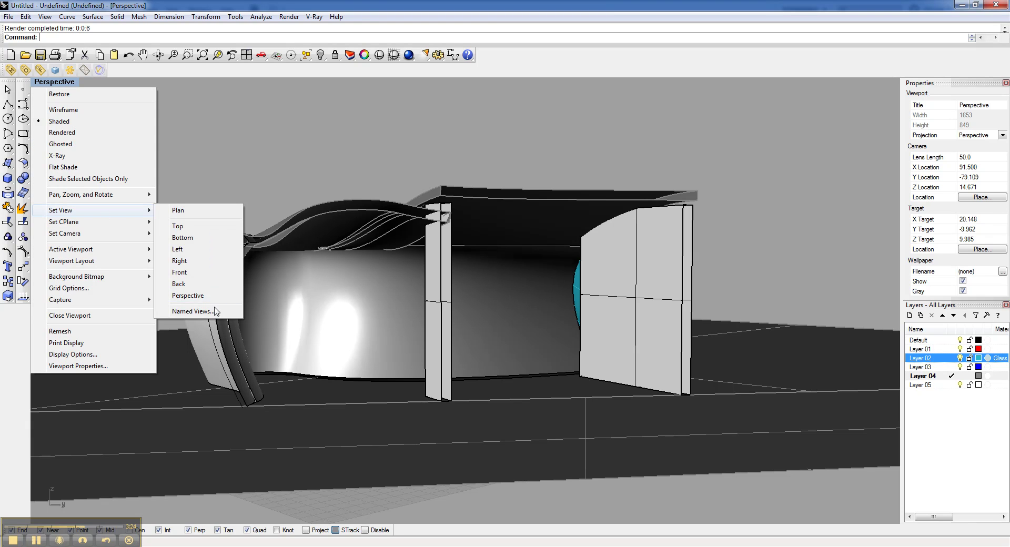
left_click(213, 312)
left_click(563, 237)
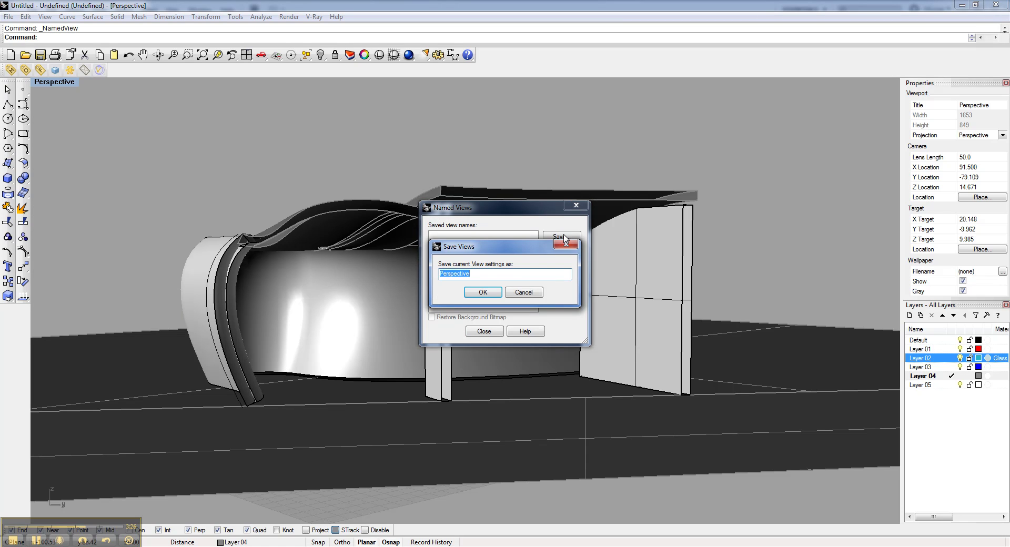
type("render1")
key("Return")
left_click(484, 331)
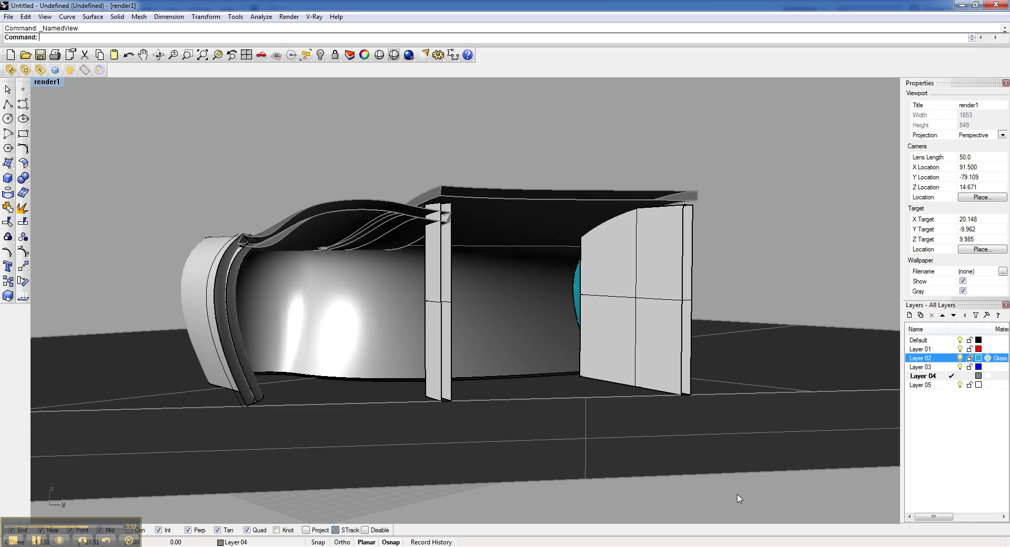
Step: Choose the 1280x960 output size preset in the V-Ray render options and render the view
left_click(25, 69)
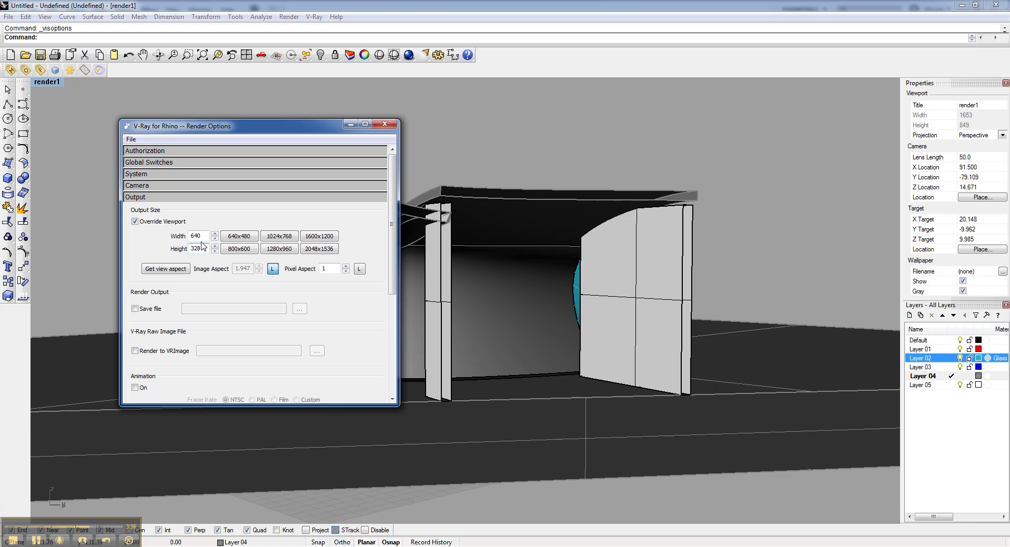
left_click(279, 248)
left_click(385, 124)
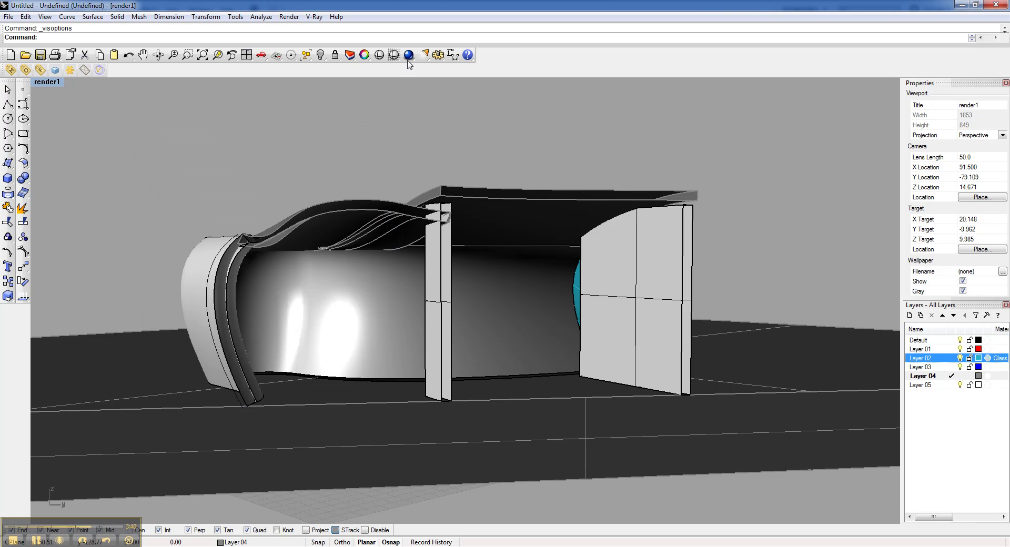
left_click(408, 59)
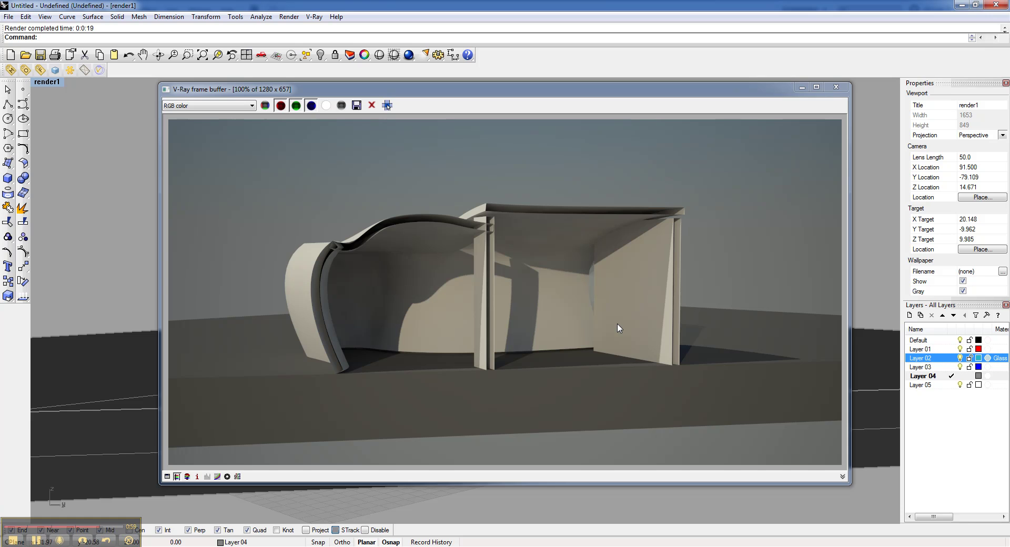
Step: Save the rendered image to the Desktop as PNG file aaa and close the frame buffer
left_click(356, 106)
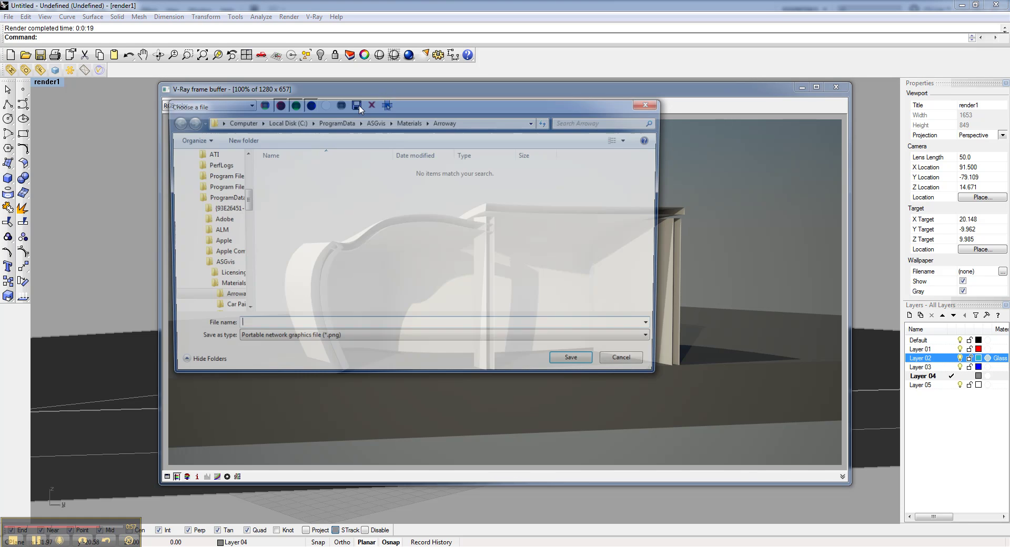
left_click(199, 246)
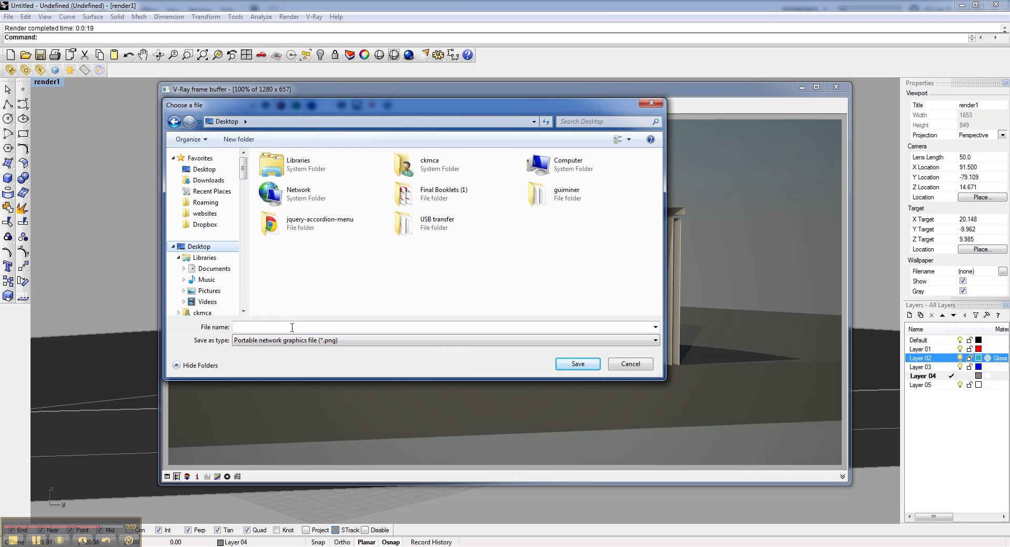
left_click(270, 326)
type("aaa")
left_click(577, 364)
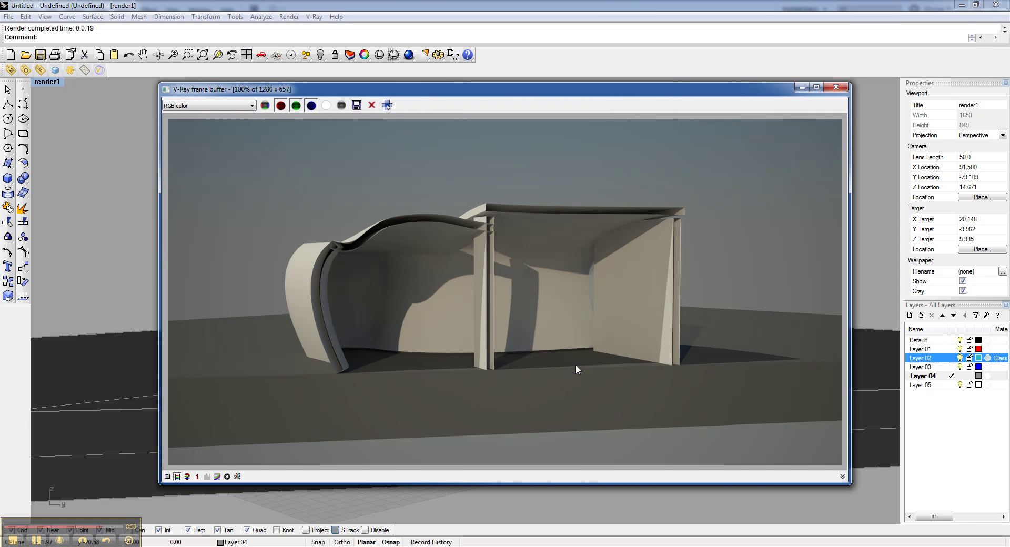
left_click(836, 88)
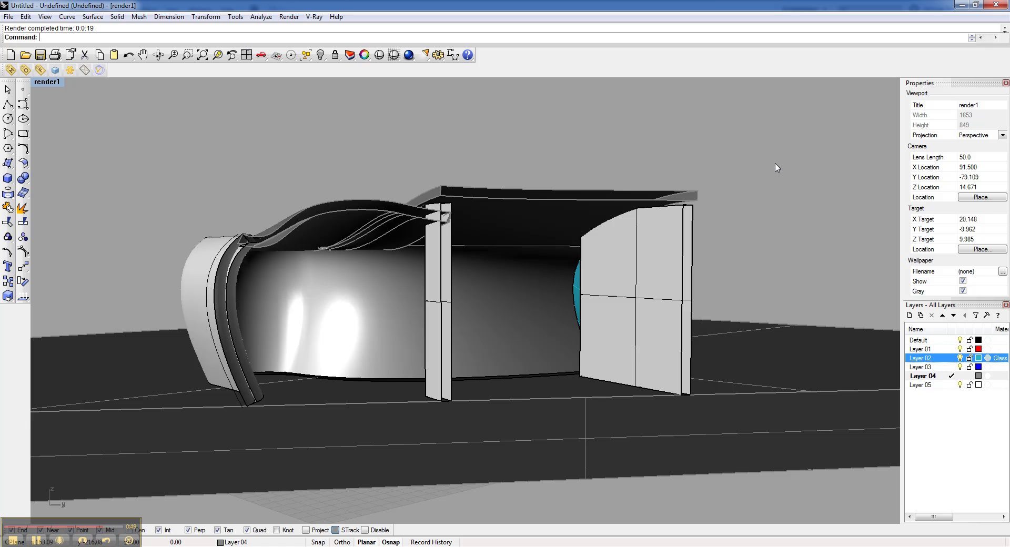
Step: Load the RhinoScript file ViewScript.rvb
left_click(285, 18)
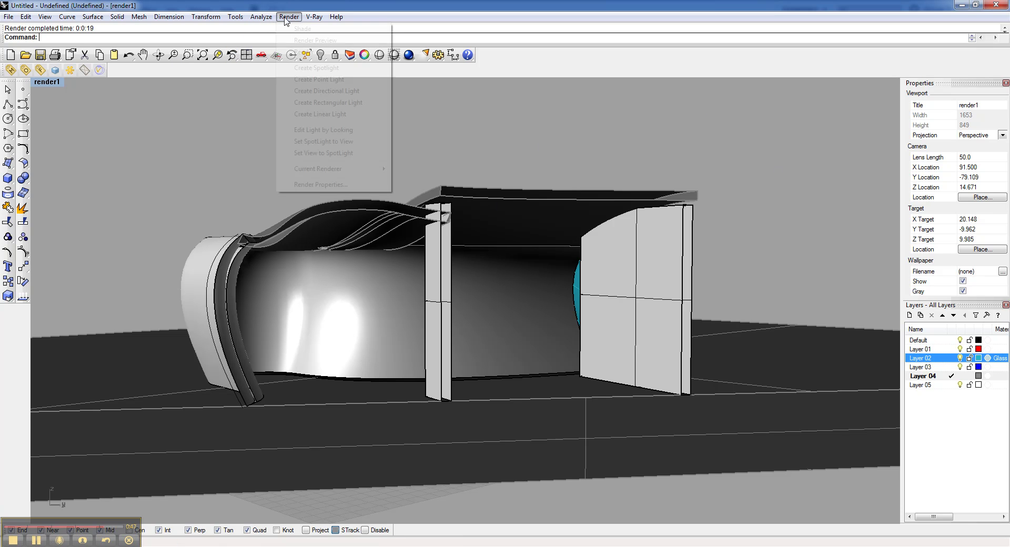
mouse_move(236, 17)
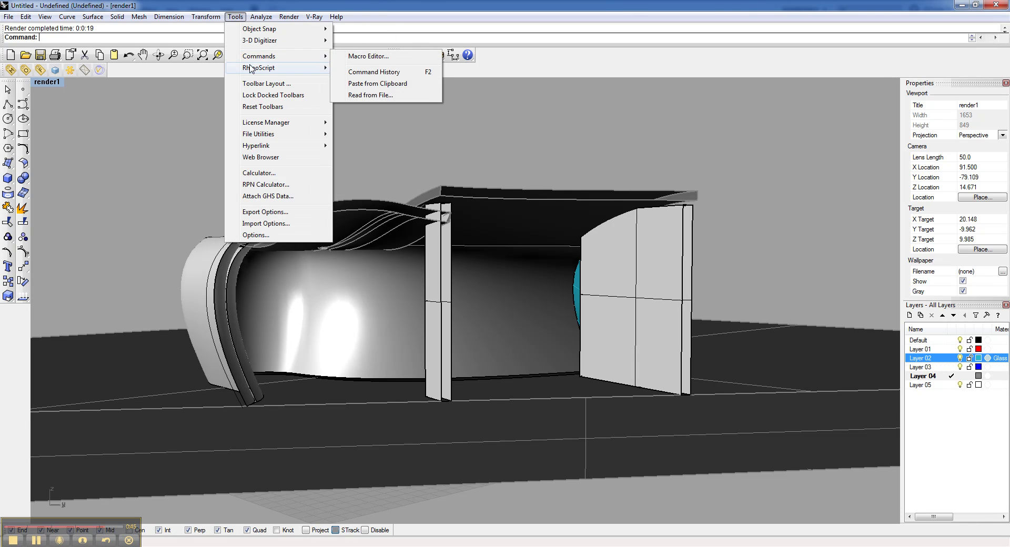
mouse_move(255, 68)
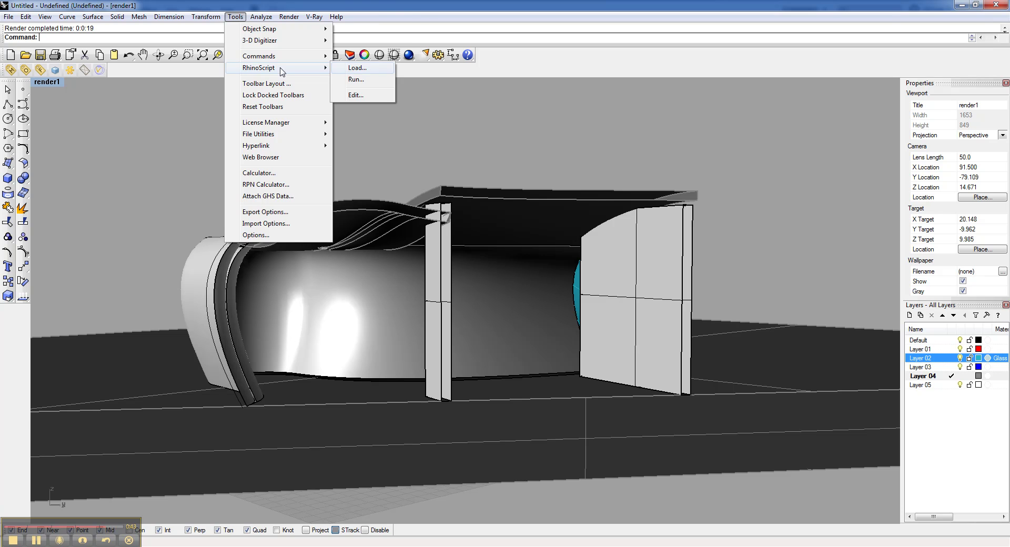
left_click(351, 69)
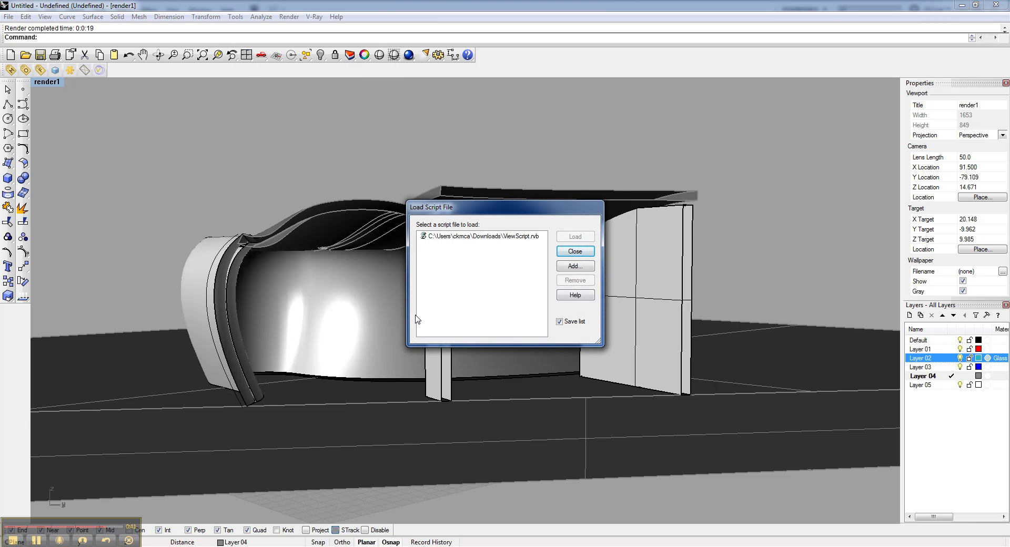
left_click(473, 237)
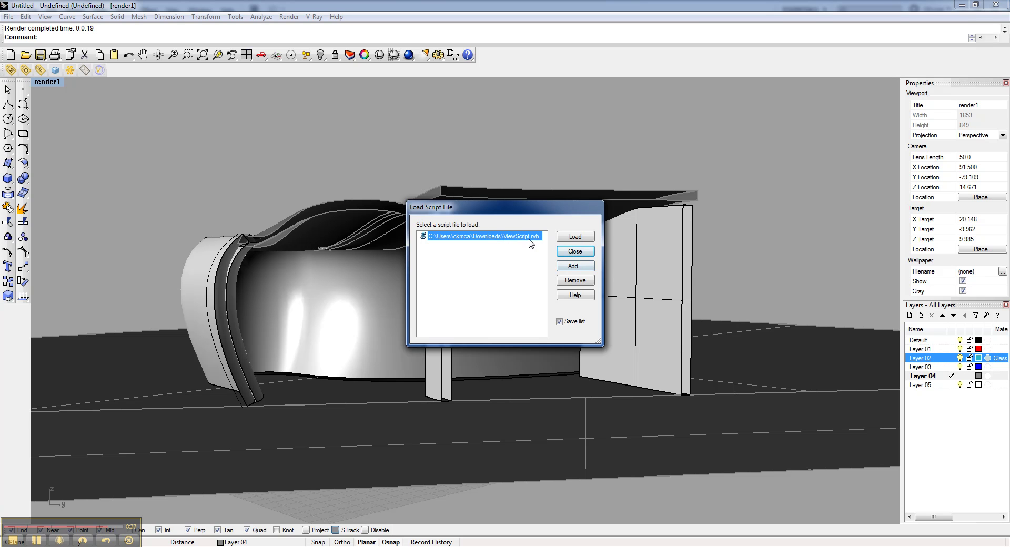
left_click(575, 237)
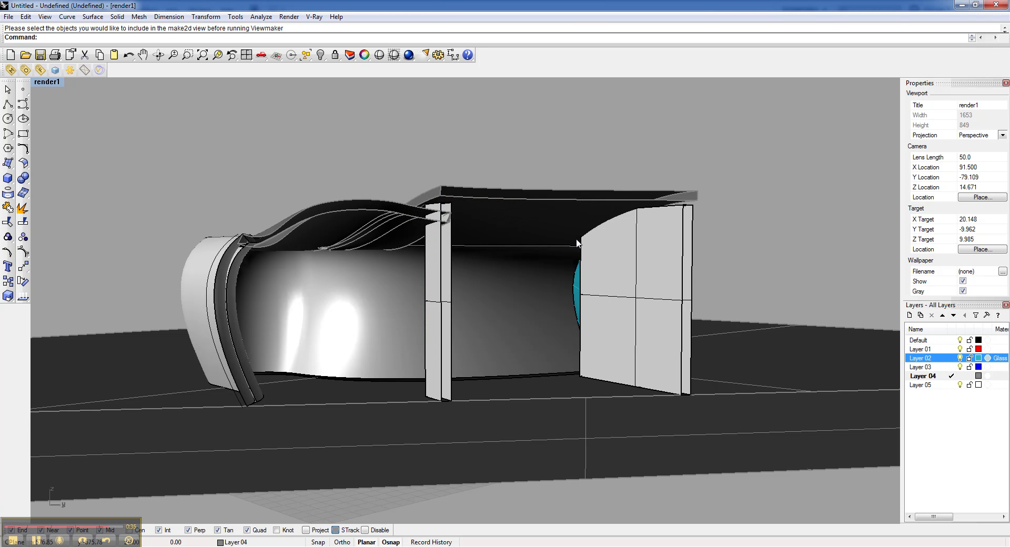
Step: Select the house and ground slab and load ViewScript.rvb again to start a 2D drawing of them
left_click_drag(776, 156, 400, 367)
left_click_drag(190, 456, 192, 456)
right_click(233, 449)
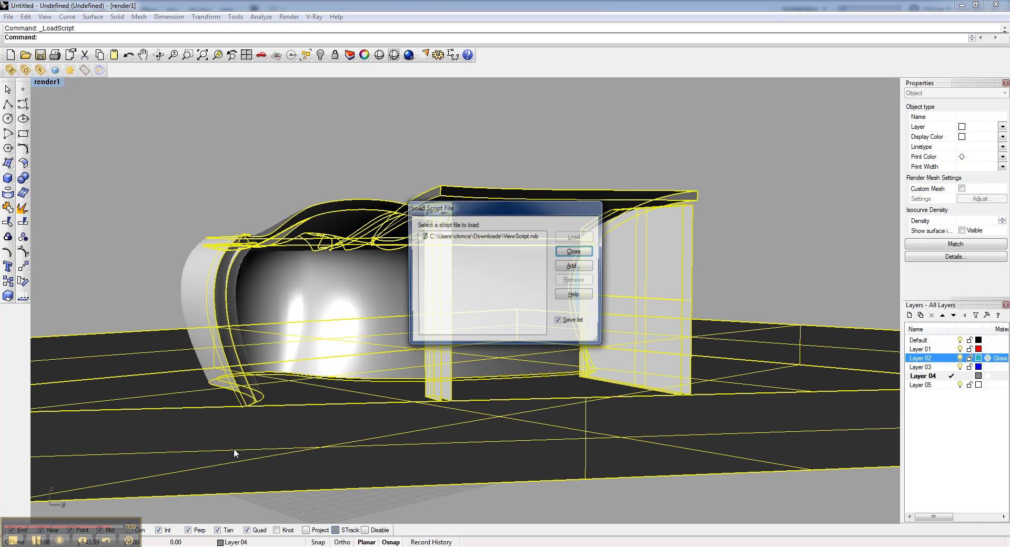
double_click(526, 238)
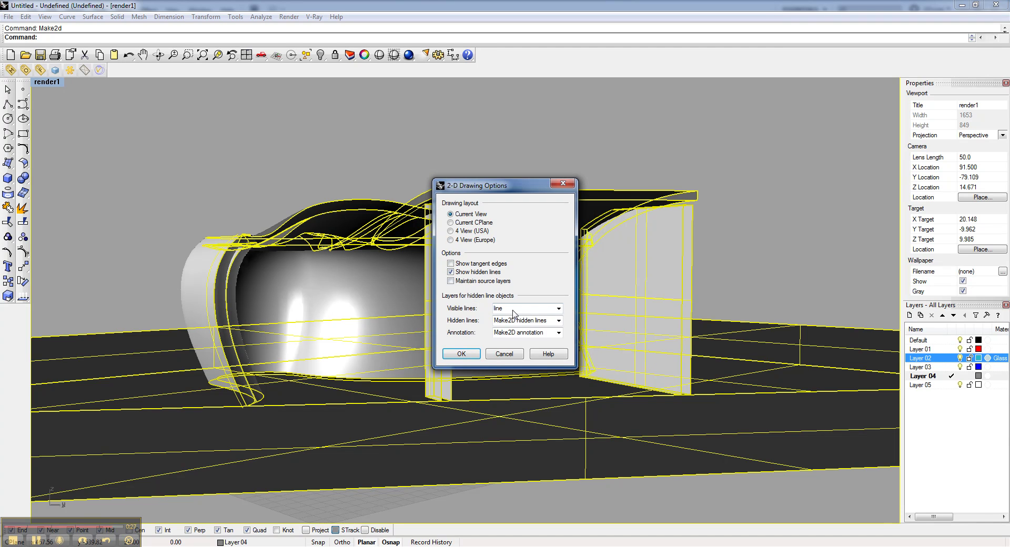
Step: Create the 2D drawing of the current view with visible lines on layer line and hidden lines on layer hidden
left_click(531, 320)
type("hidden")
key("Return")
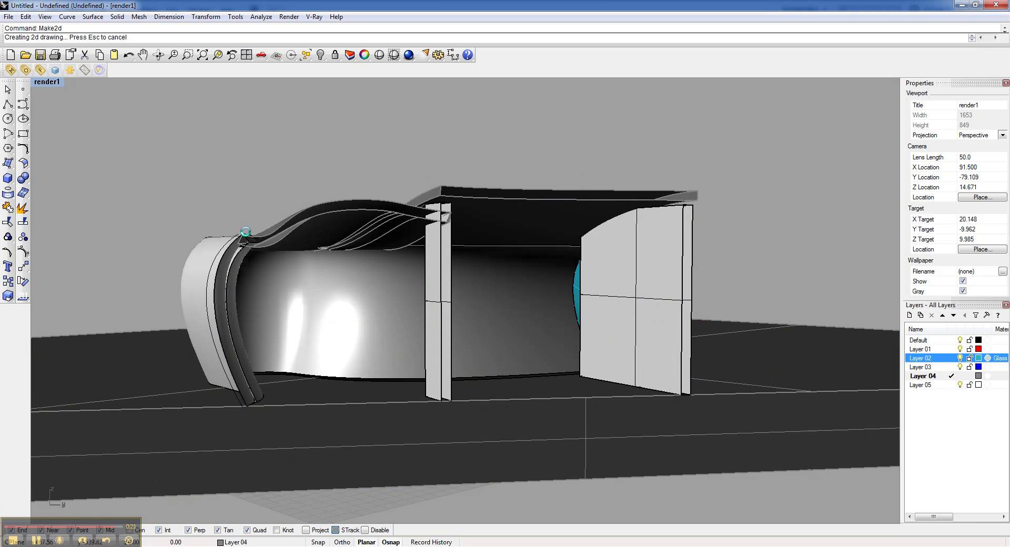
Step: Maximize the Top viewport and examine the generated 2D line drawing beside the model
double_click(53, 83)
double_click(52, 83)
scroll(331, 196, "down", 5)
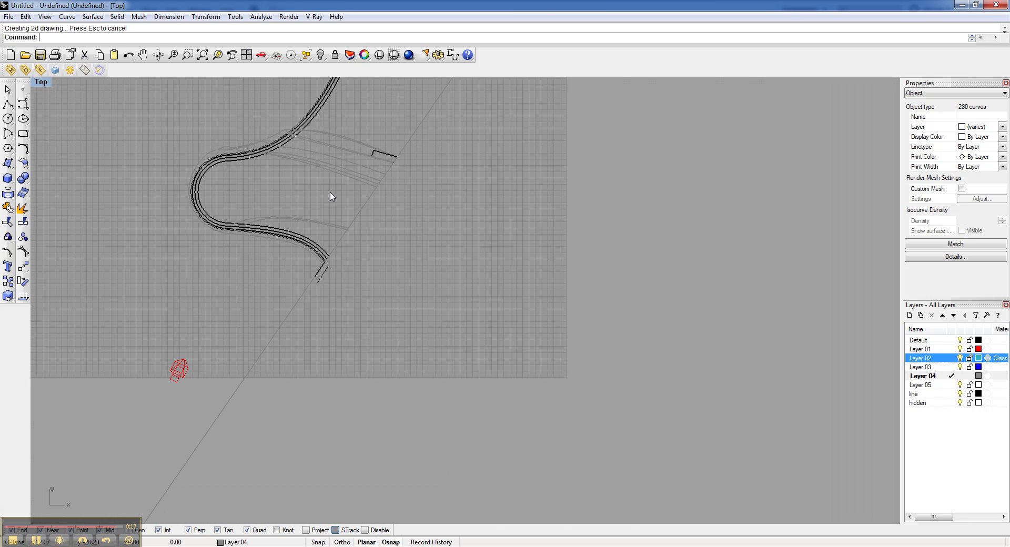
right_click_drag(530, 110, 345, 291)
scroll(345, 289, "down", 8)
right_click_drag(458, 235, 410, 261)
scroll(410, 261, "up", 4)
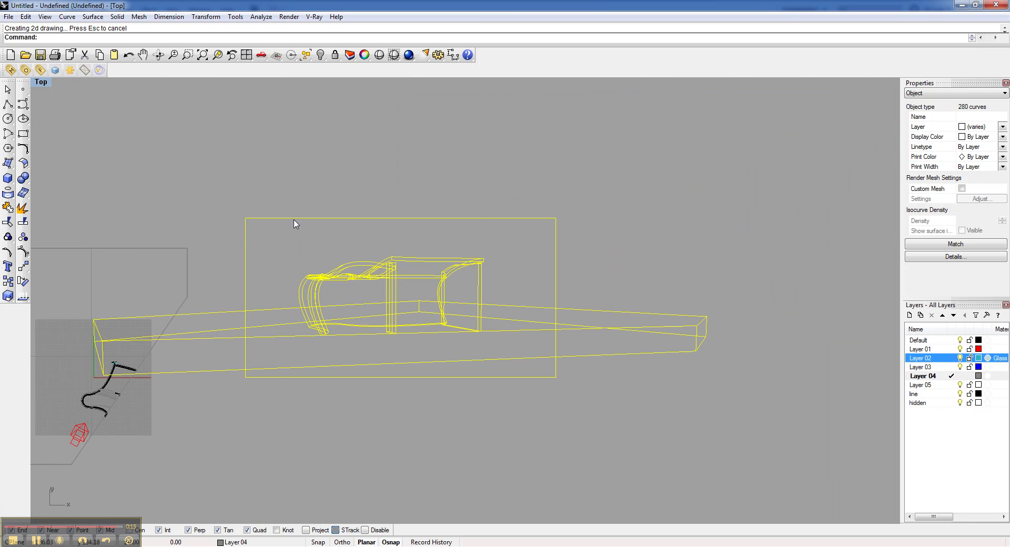
right_click_drag(368, 292, 423, 260)
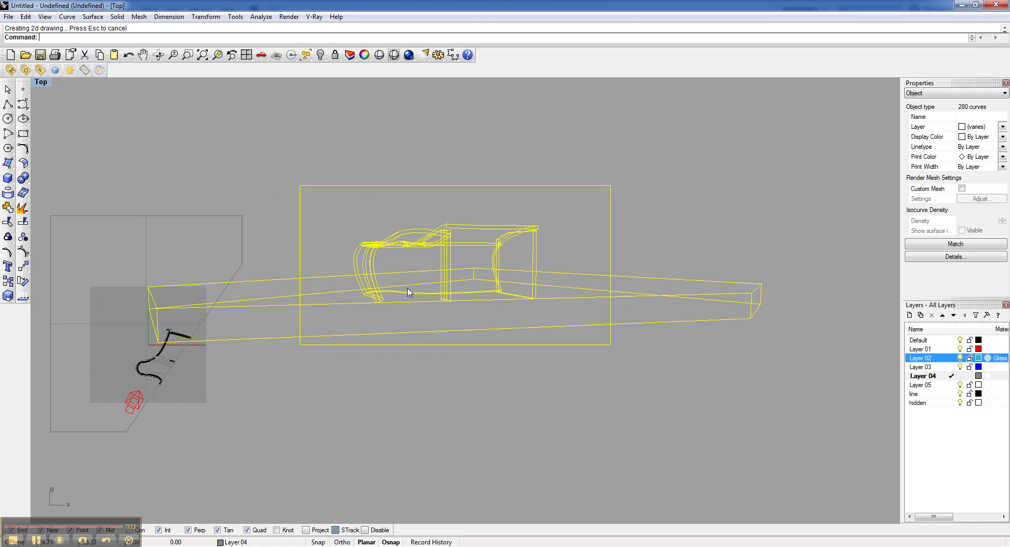